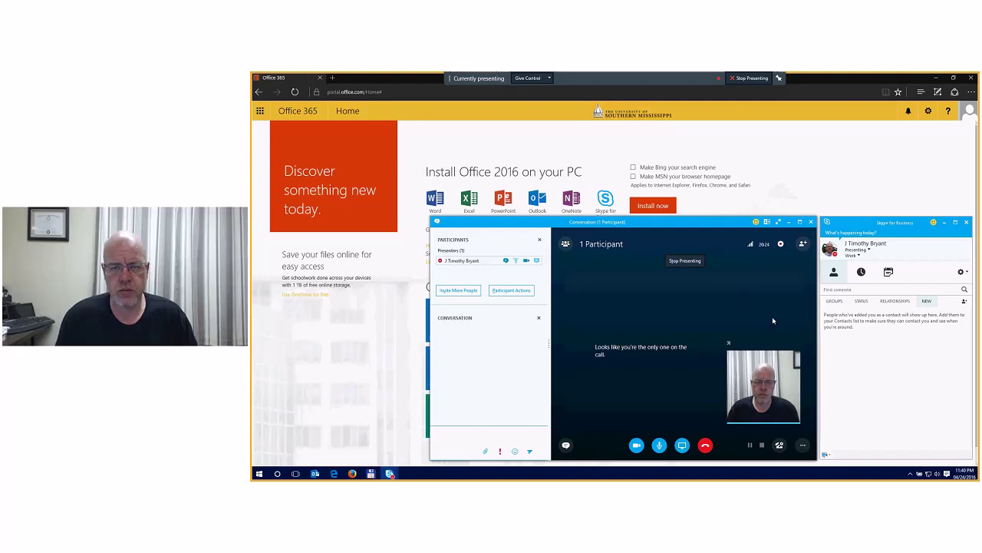
Stop your own video in the one-person Skype meeting, leaving no menus or popups open.
{"action": "left_click", "coordinate": [964, 275]}
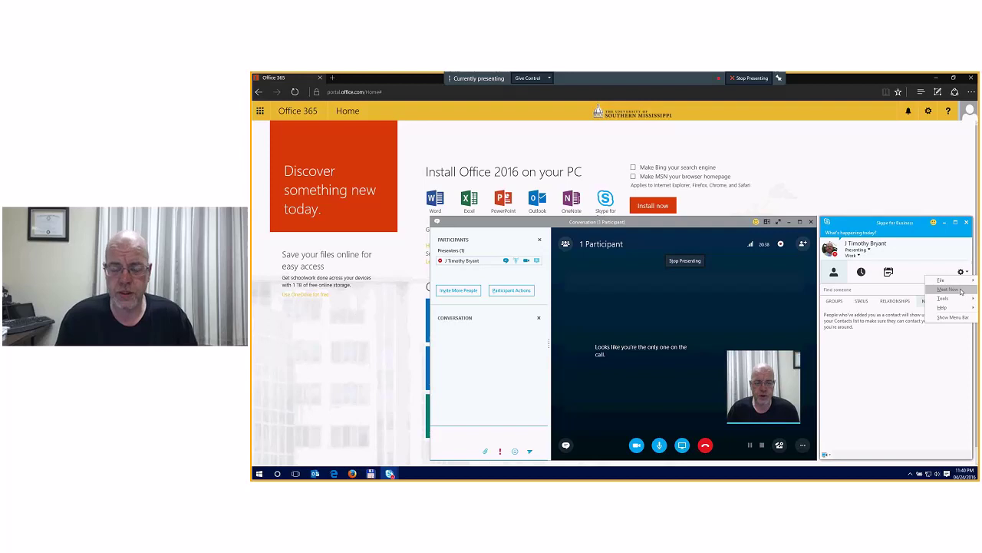
{"action": "left_click", "coordinate": [871, 390]}
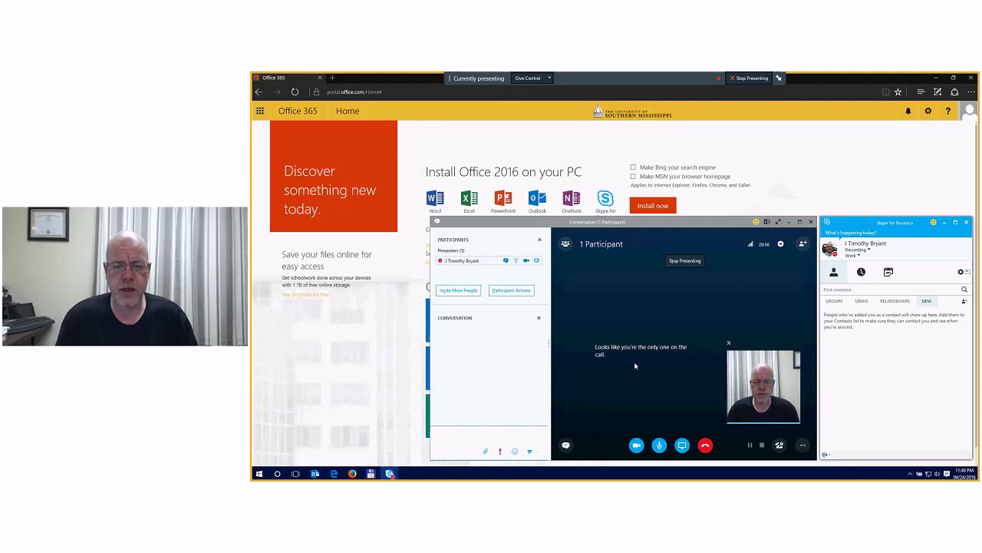
{"action": "left_click", "coordinate": [637, 448]}
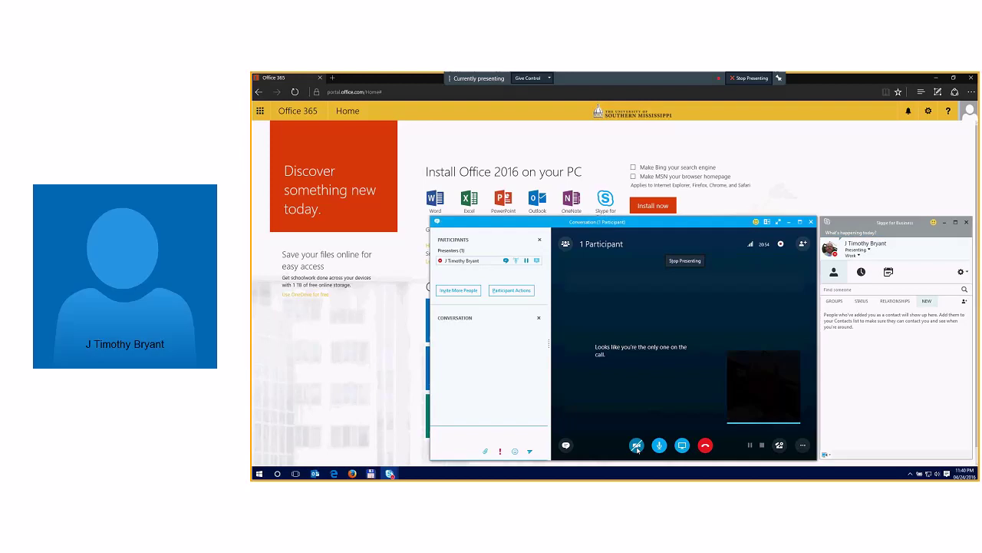
{"action": "left_click", "coordinate": [512, 290]}
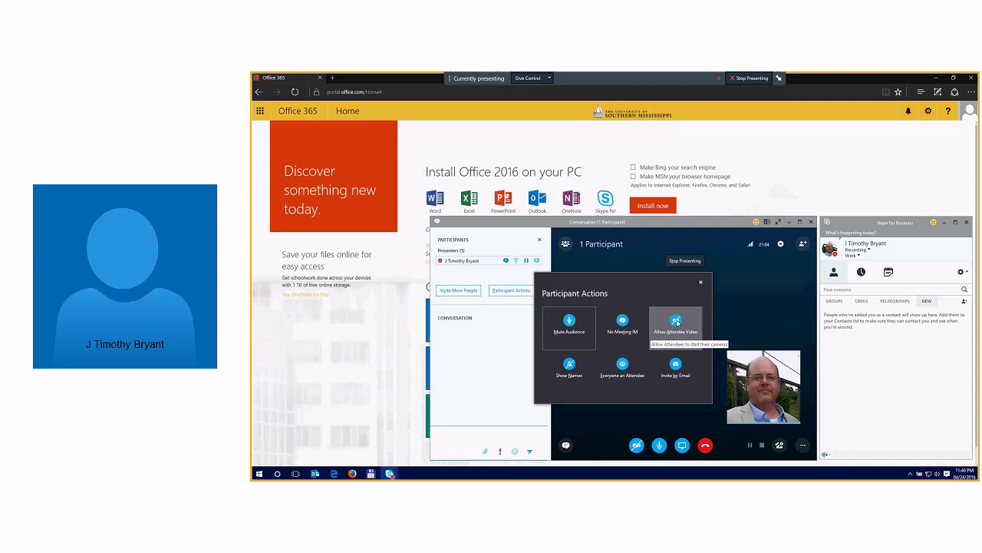
{"action": "left_click", "coordinate": [619, 415]}
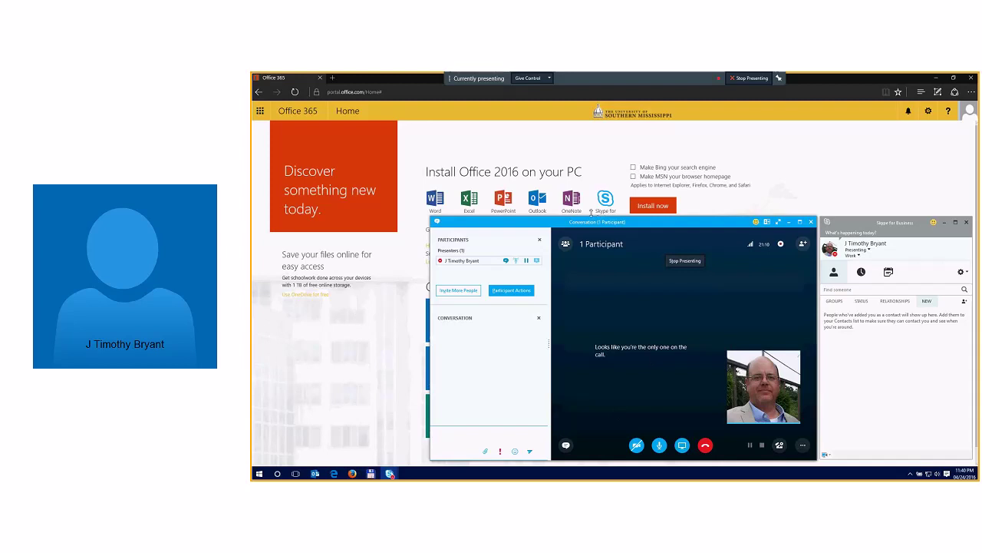
Move the Skype meeting window aside and show the Office 365 app launcher.
{"action": "left_click_drag", "start_coordinate": [588, 225], "coordinate": [979, 241]}
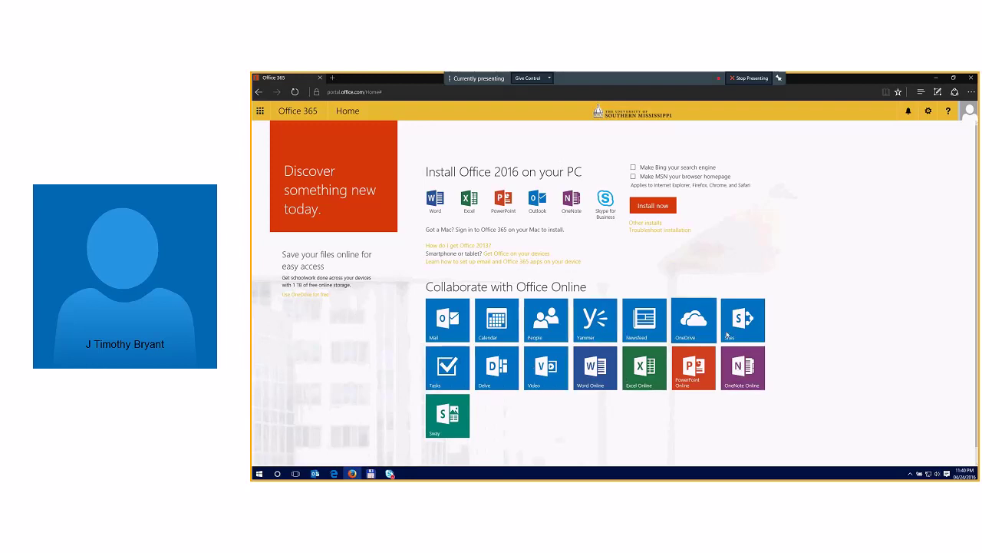
{"action": "left_click", "coordinate": [261, 111]}
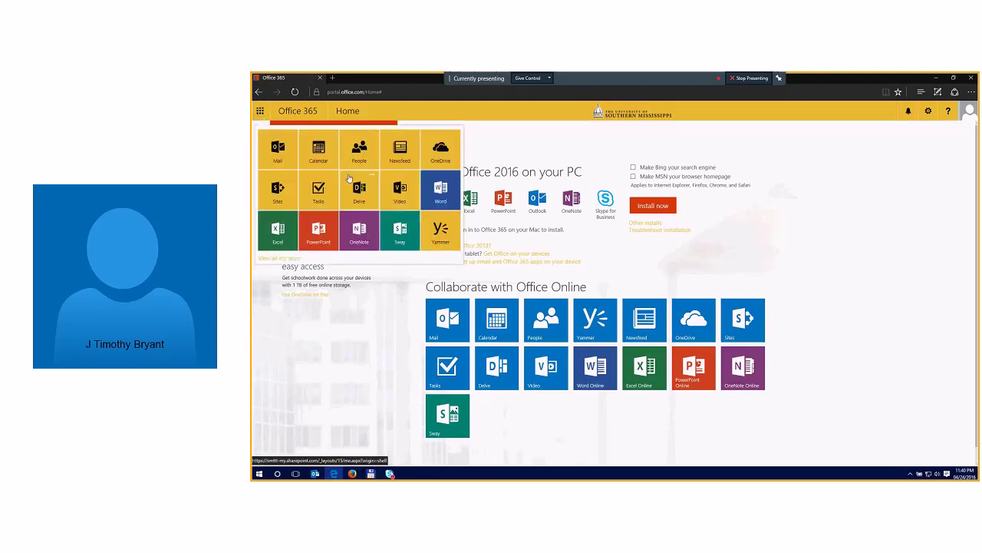
Launch Yammer from the app launcher and sign in with the university work account.
{"action": "left_click", "coordinate": [441, 228]}
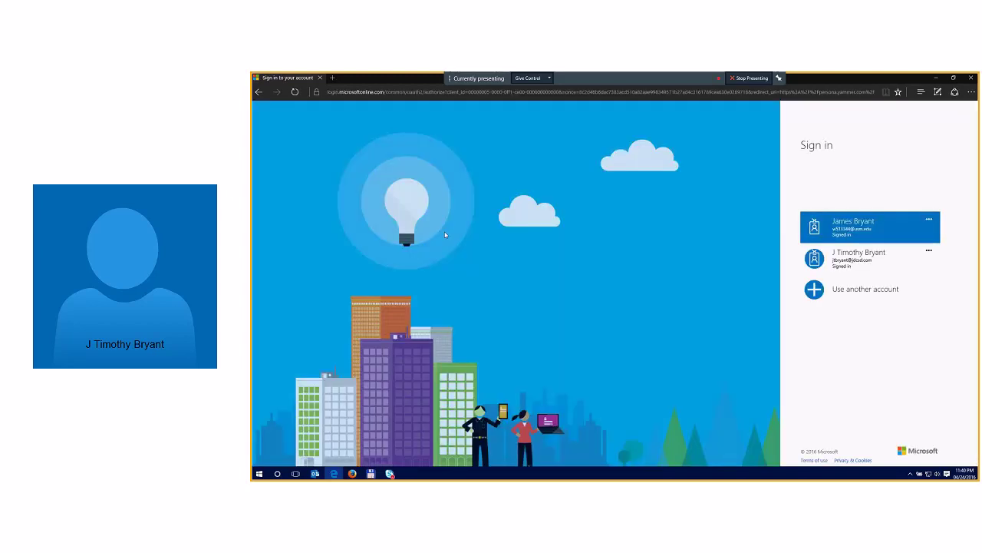
{"action": "left_click", "coordinate": [854, 233]}
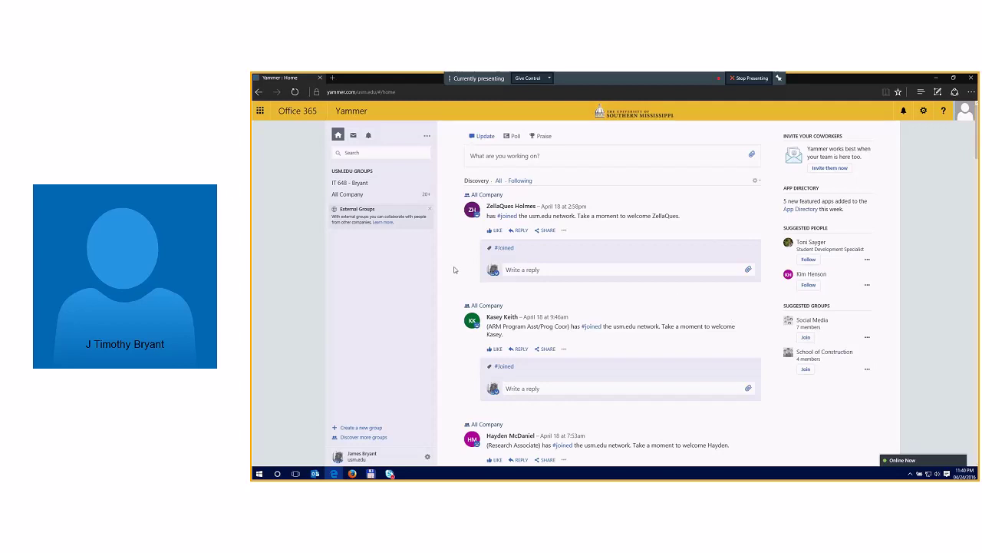
Check the Yammer Inbox's Unread view and the notifications list, both empty.
{"action": "left_click", "coordinate": [353, 136]}
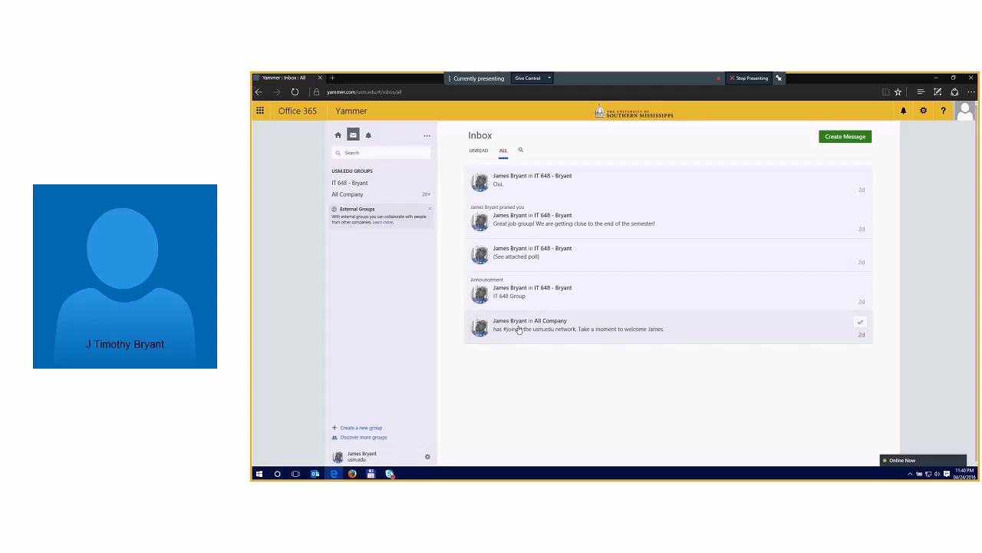
{"action": "left_click", "coordinate": [478, 151]}
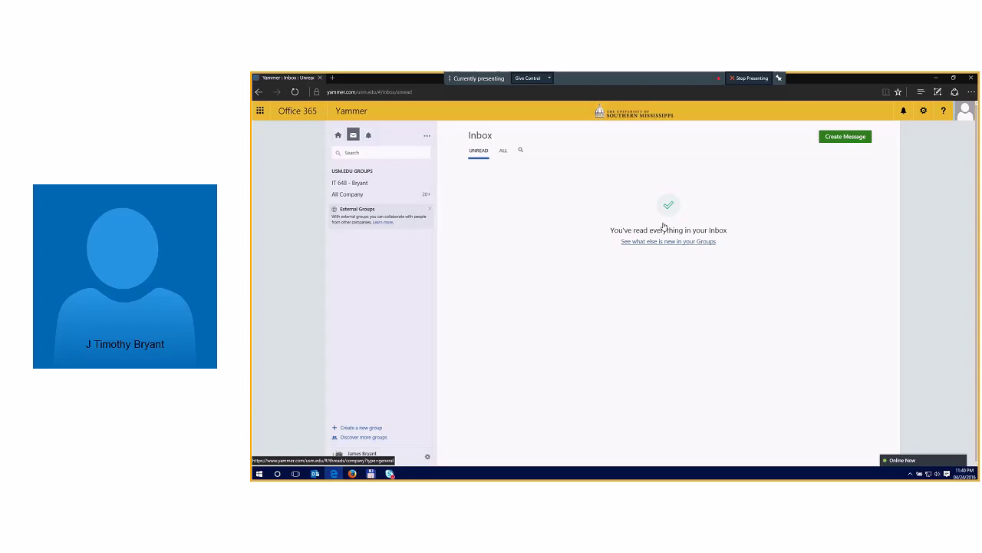
{"action": "left_click", "coordinate": [520, 152]}
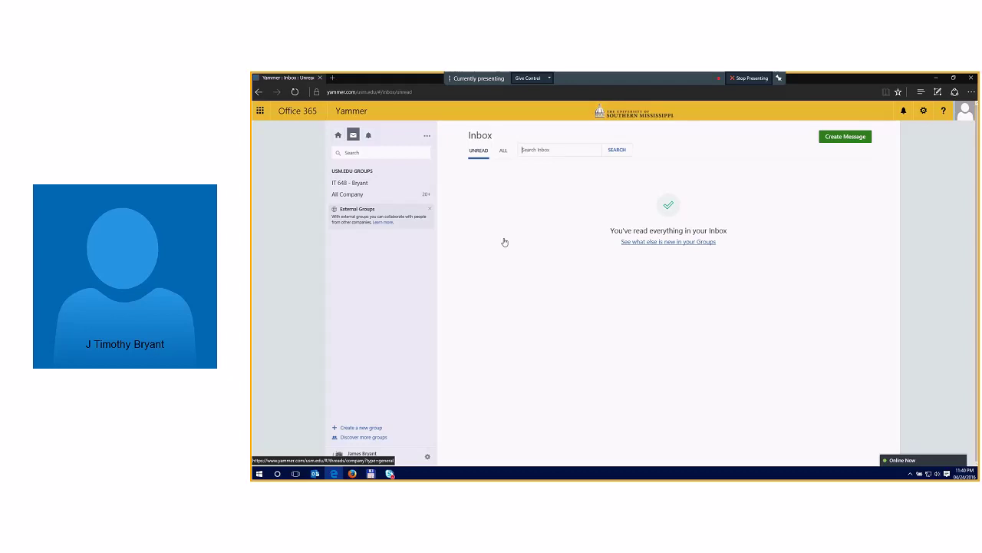
{"action": "left_click", "coordinate": [369, 136]}
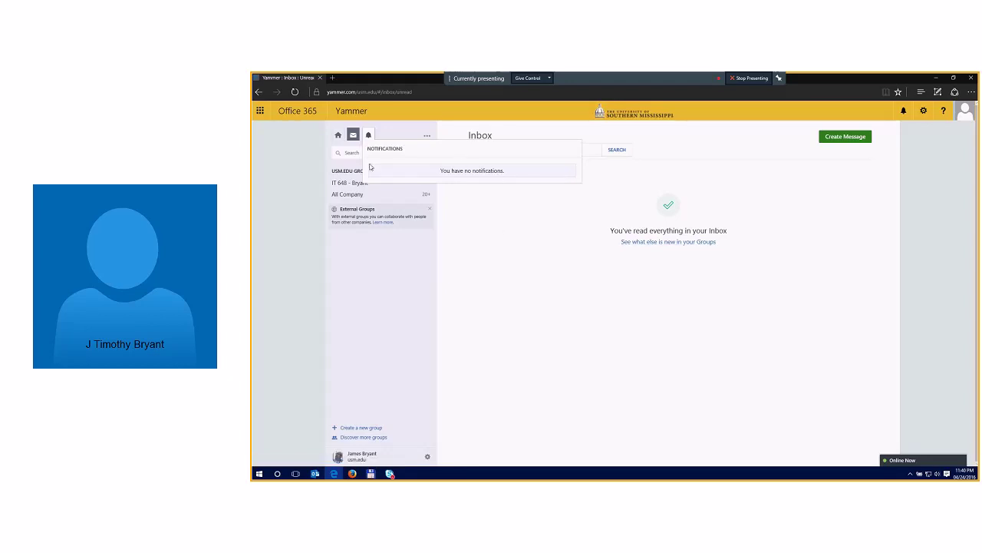
Return to the Yammer home feed listing the IT 648 - Bryant and All Company groups.
{"action": "left_click", "coordinate": [337, 134]}
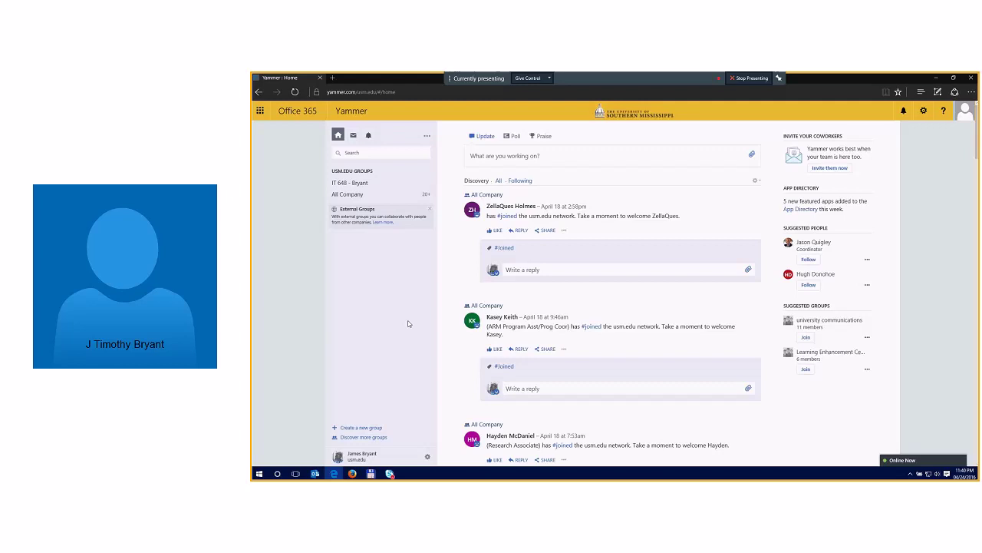
{"action": "left_click", "coordinate": [363, 427]}
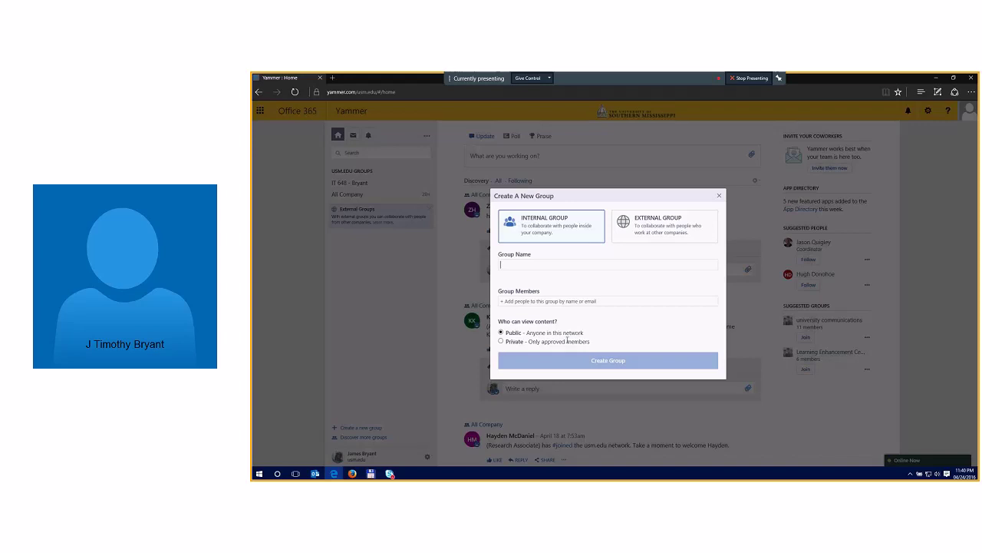
{"action": "left_click", "coordinate": [719, 196]}
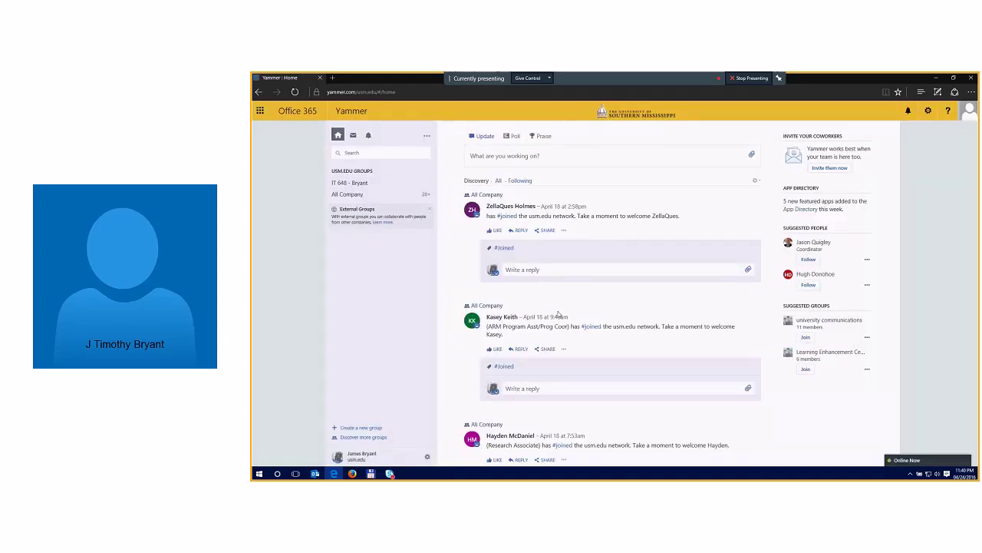
{"action": "left_click", "coordinate": [370, 437]}
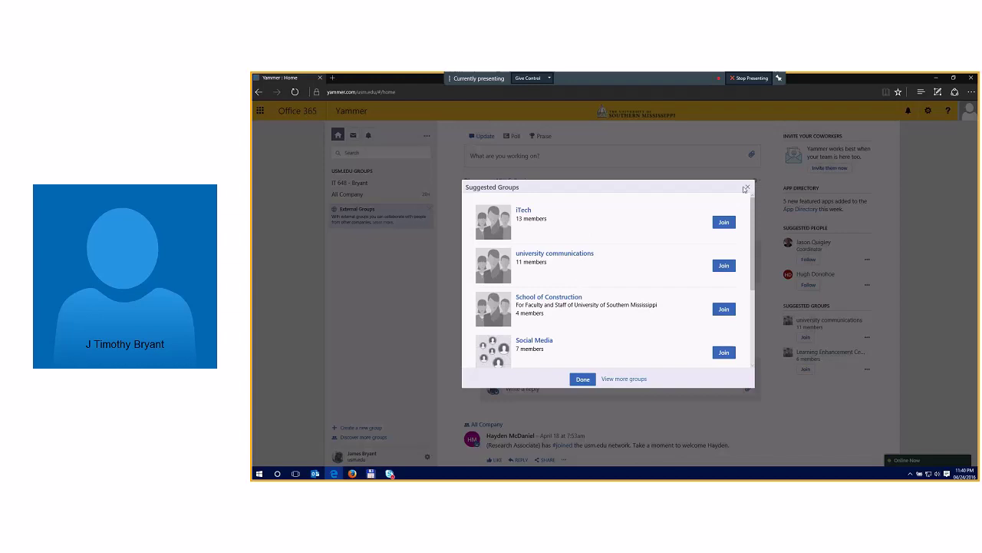
{"action": "left_click", "coordinate": [748, 186]}
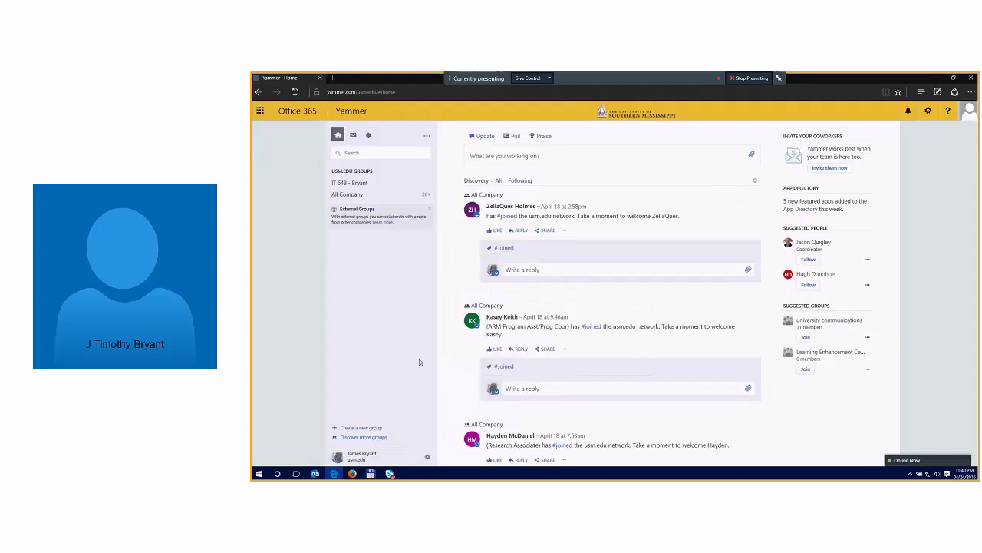
Open the IT 648 - Bryant group feed, dismissing the Add Members prompt.
{"action": "left_click", "coordinate": [428, 458]}
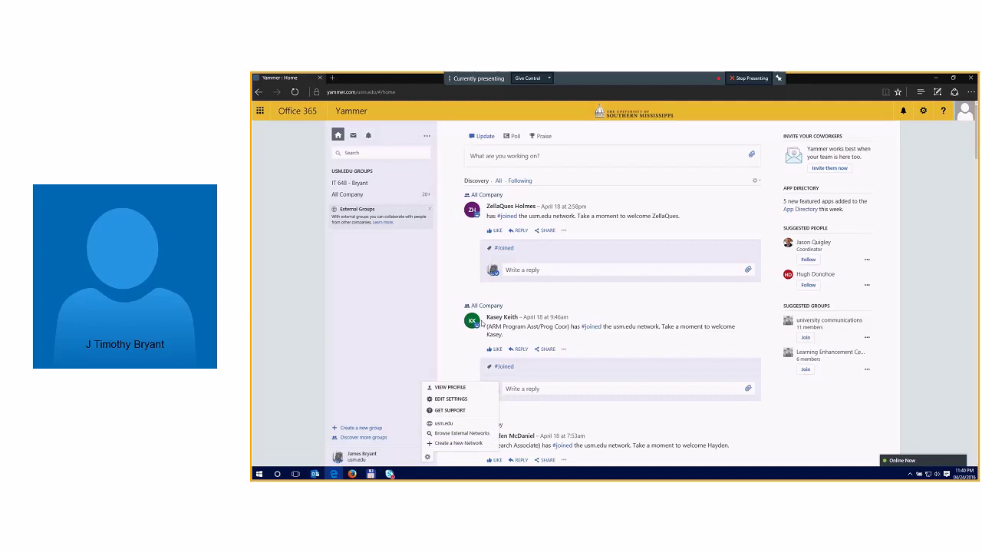
{"action": "left_click", "coordinate": [464, 261]}
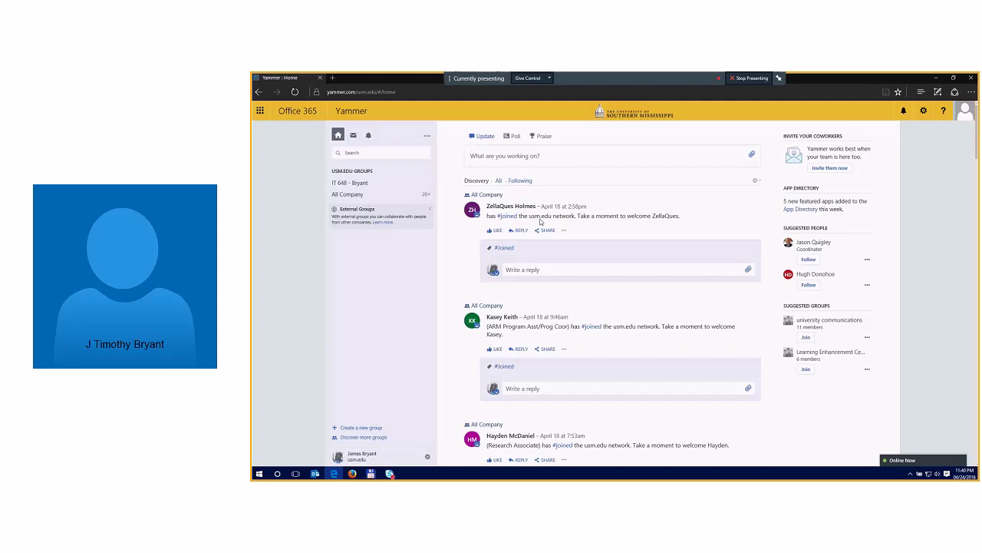
{"action": "left_click", "coordinate": [357, 182]}
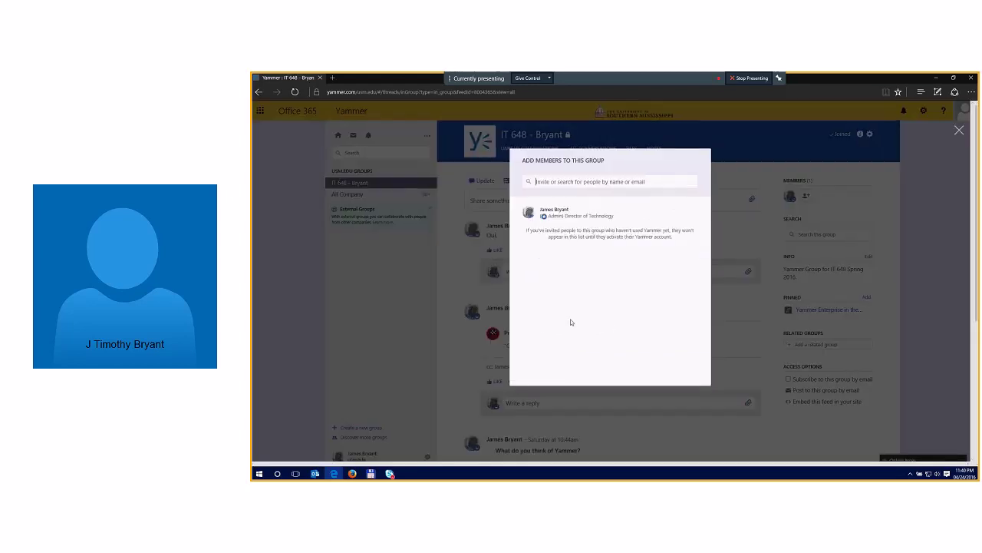
{"action": "left_click", "coordinate": [723, 239]}
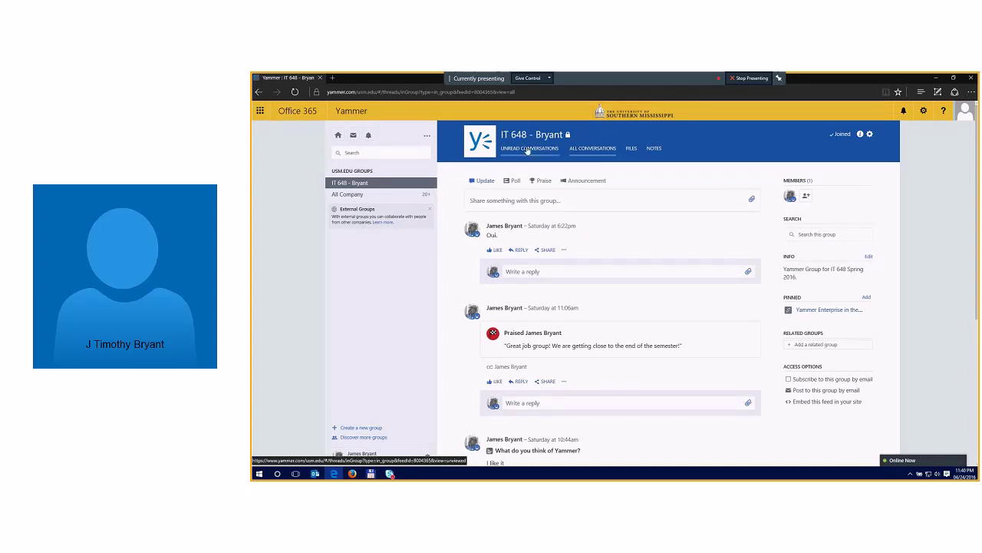
Show the IT 648 - Bryant group's Files list containing the yammer-logo png.
{"action": "left_click", "coordinate": [633, 152]}
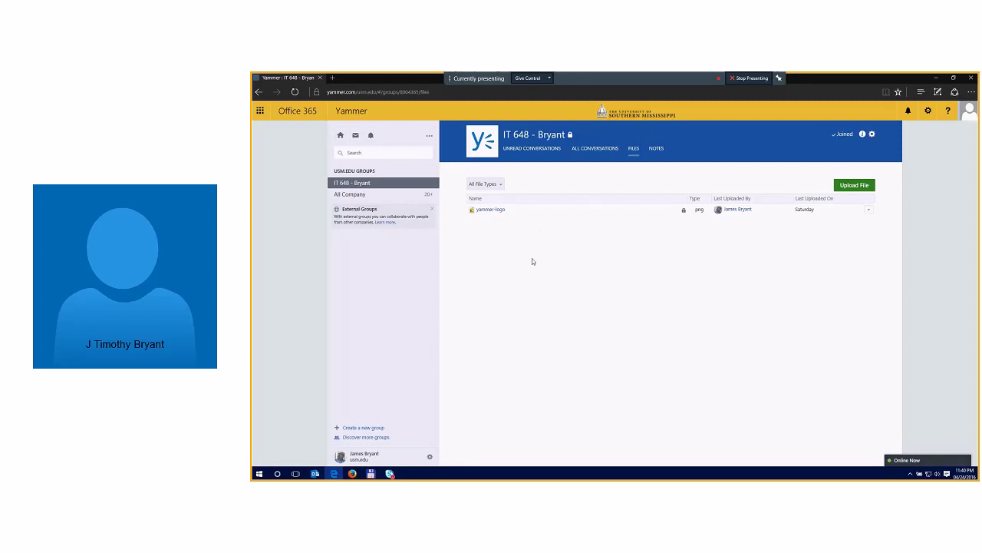
Read the Notes Section note in the group's Notes, then go back to the group feed.
{"action": "left_click", "coordinate": [656, 148]}
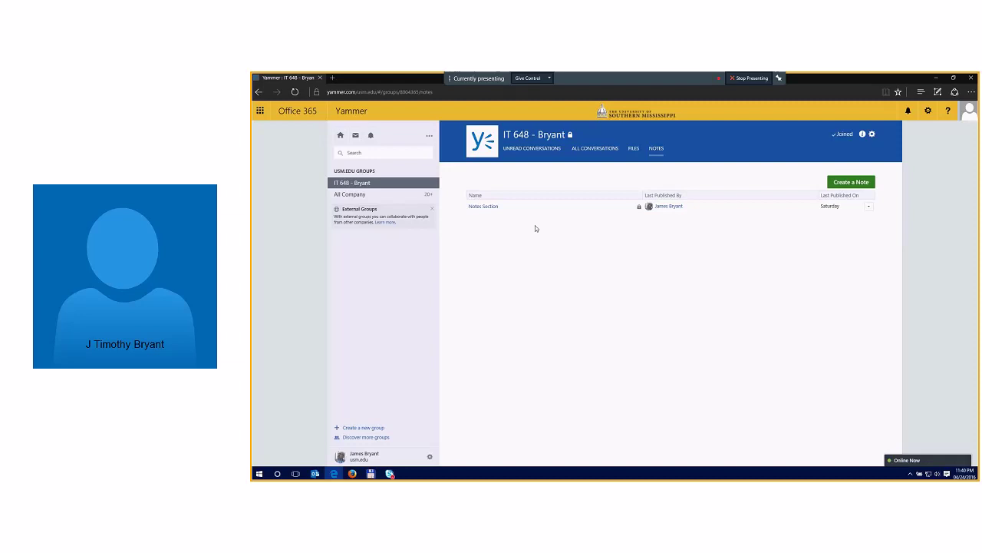
{"action": "left_click", "coordinate": [483, 206]}
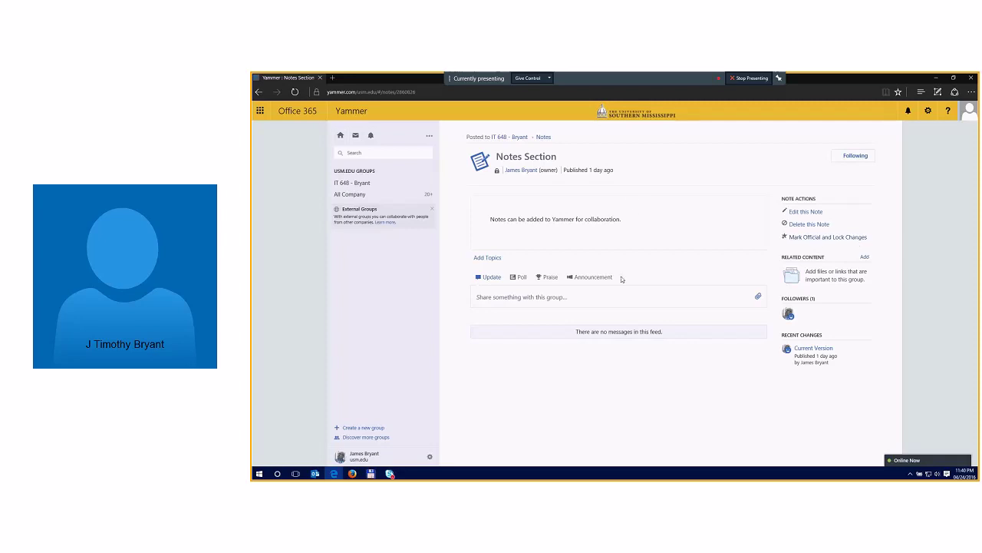
{"action": "left_click", "coordinate": [340, 135]}
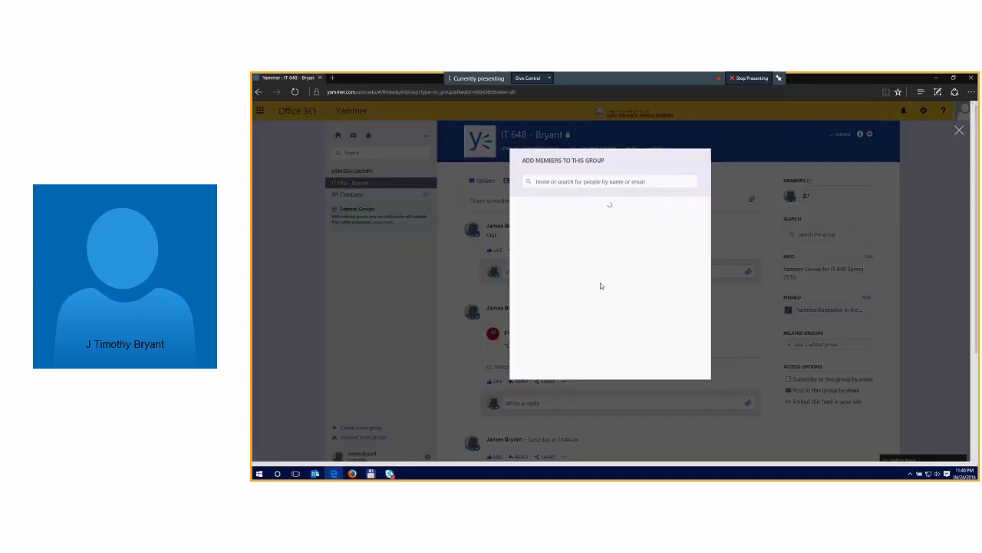
Draft a group post reading 'Similar to Facebook.' and look at the attachment options.
{"action": "left_click", "coordinate": [766, 305]}
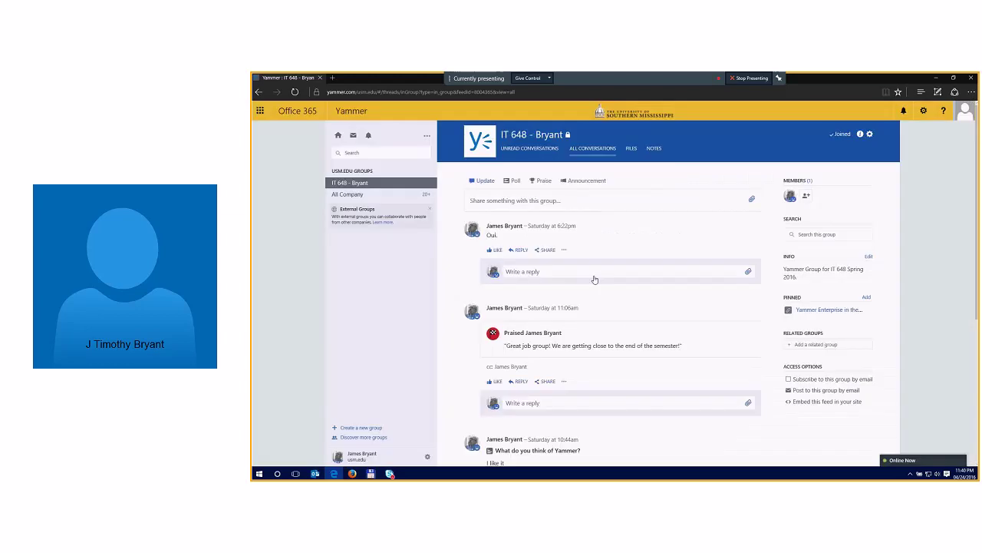
{"action": "left_click", "coordinate": [495, 200]}
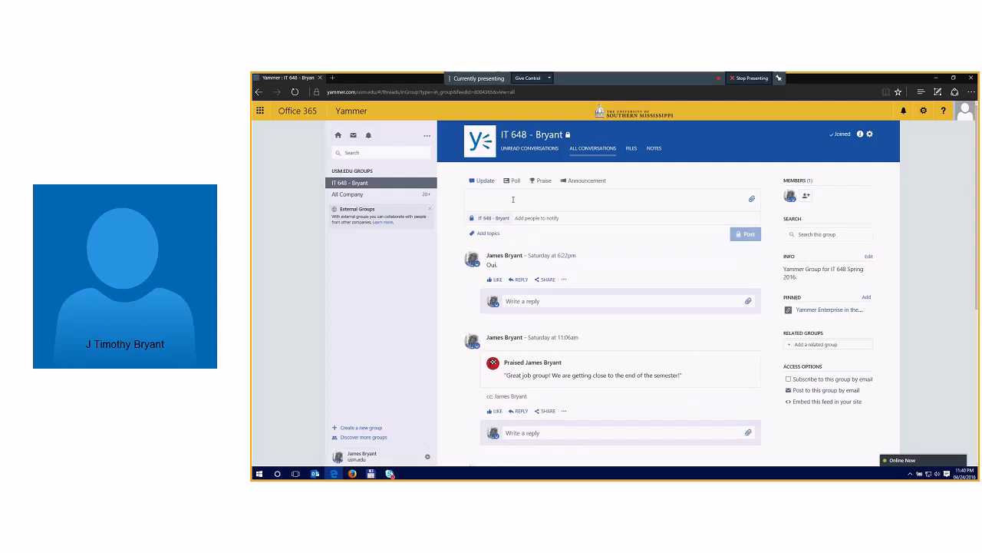
{"action": "type", "text": "Similar to Face"}
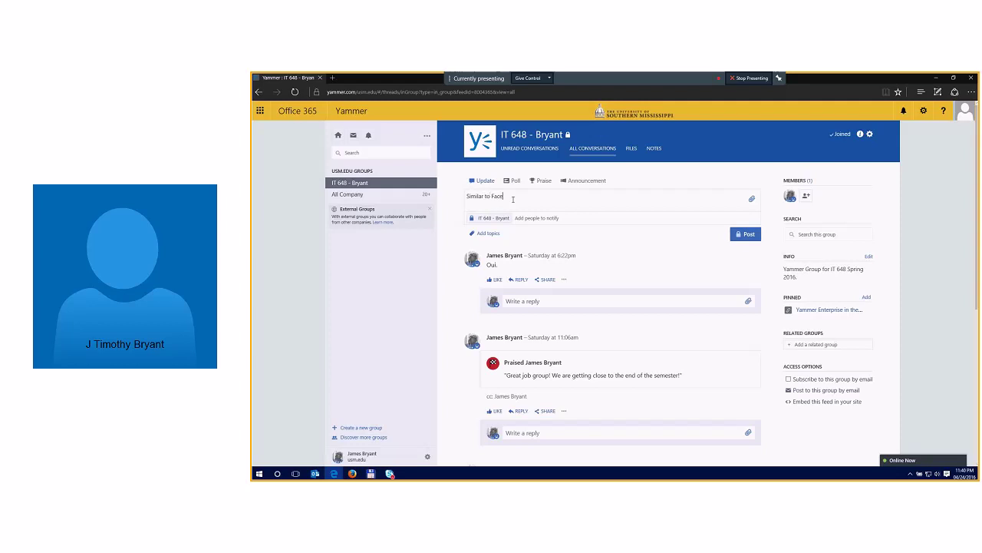
{"action": "type", "text": "book."}
{"action": "left_click", "coordinate": [751, 200]}
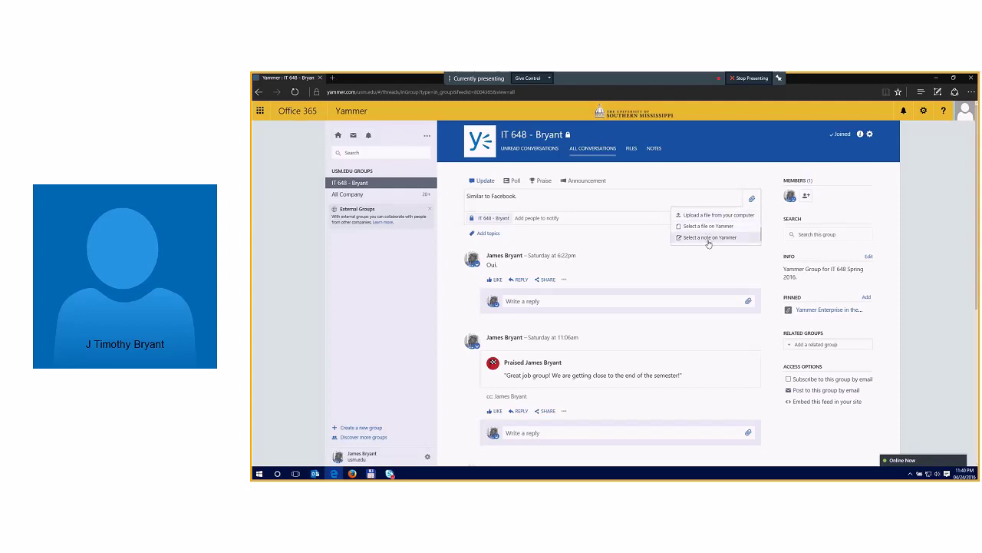
Tag the 'Similar to Facebook.' draft with the IT 648 topic and post it.
{"action": "left_click", "coordinate": [523, 233]}
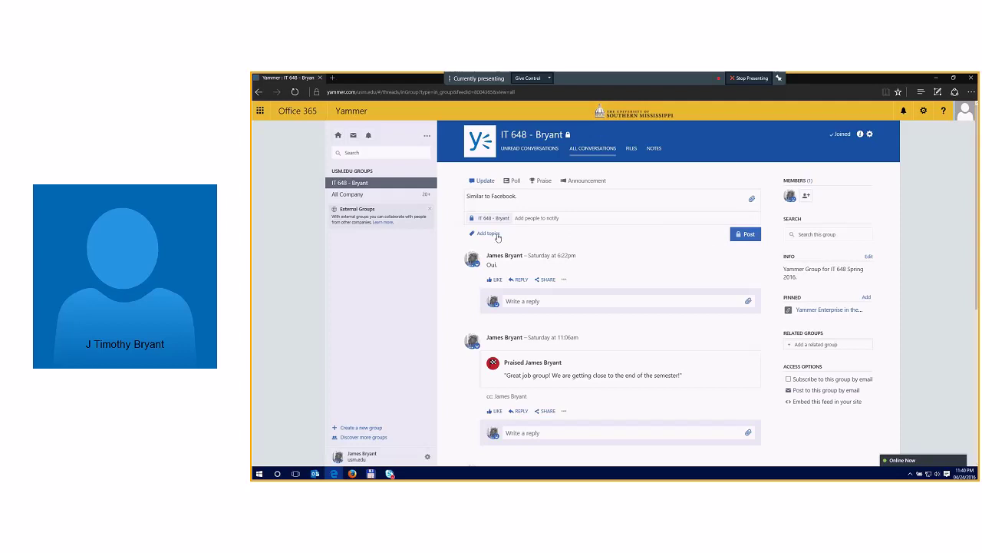
{"action": "left_click", "coordinate": [517, 234]}
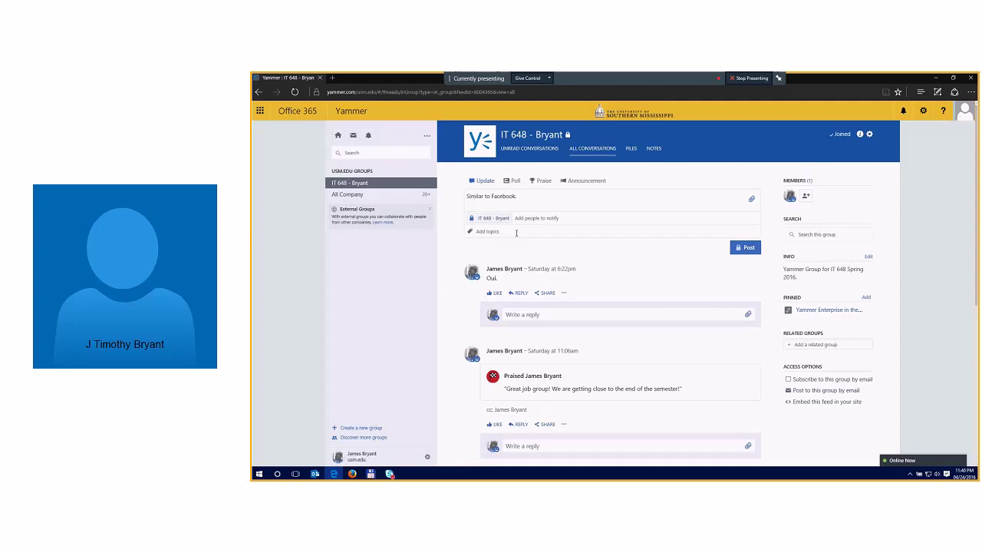
{"action": "type", "text": "IT 648"}
{"action": "key", "text": "Return"}
{"action": "left_click", "coordinate": [752, 199]}
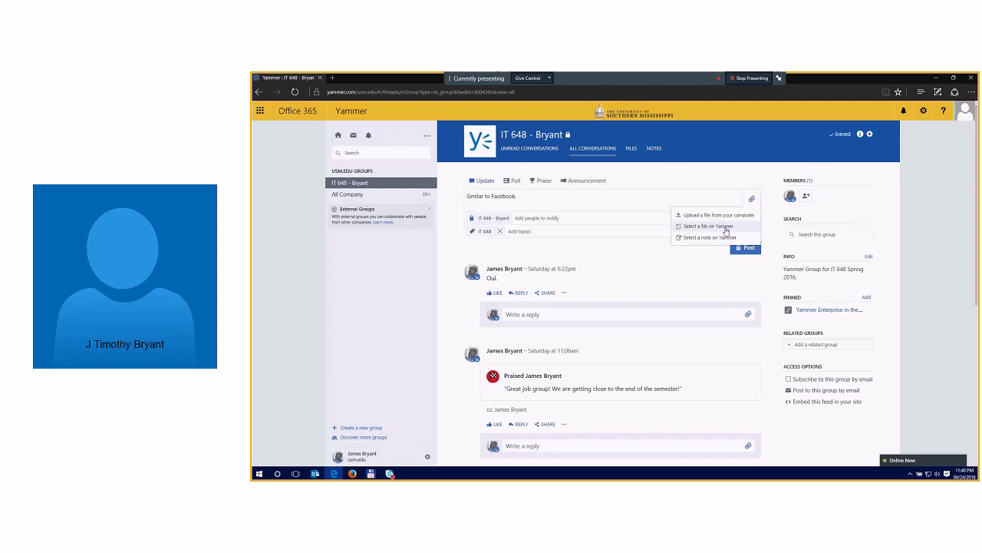
{"action": "left_click", "coordinate": [518, 233]}
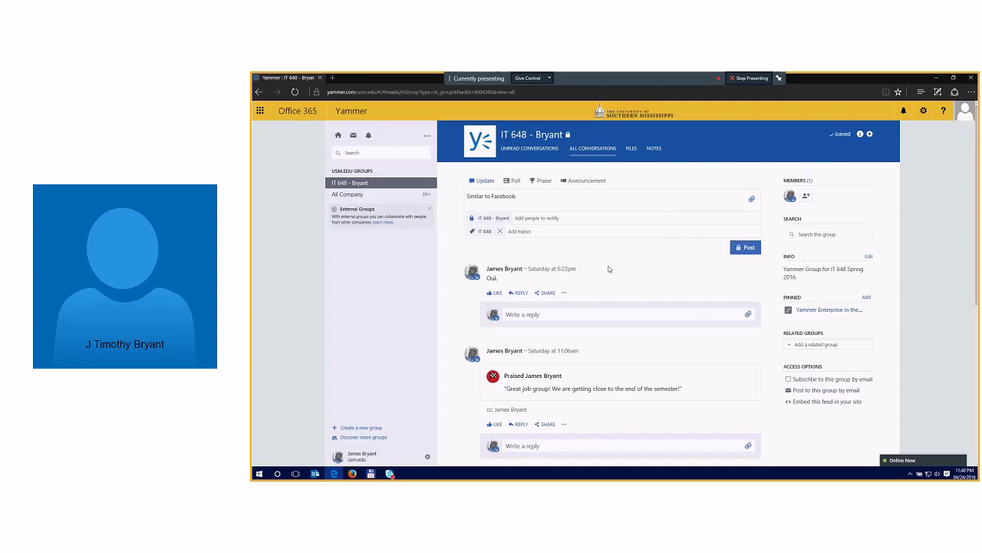
{"action": "left_click", "coordinate": [749, 248]}
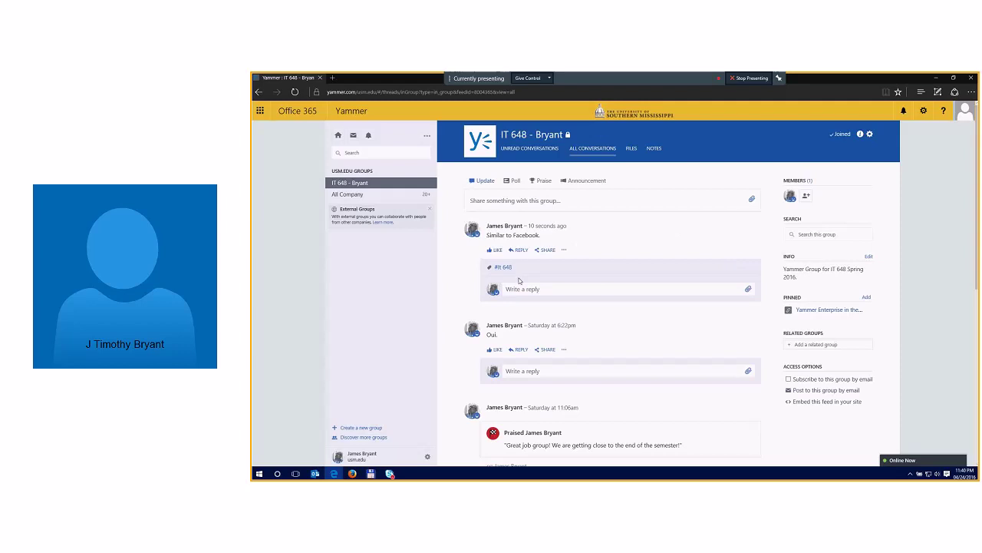
Draft a poll asking 'Do you like Yammer?' with answers Yes, No and Maybe.
{"action": "left_click", "coordinate": [514, 181]}
{"action": "left_click", "coordinate": [494, 198]}
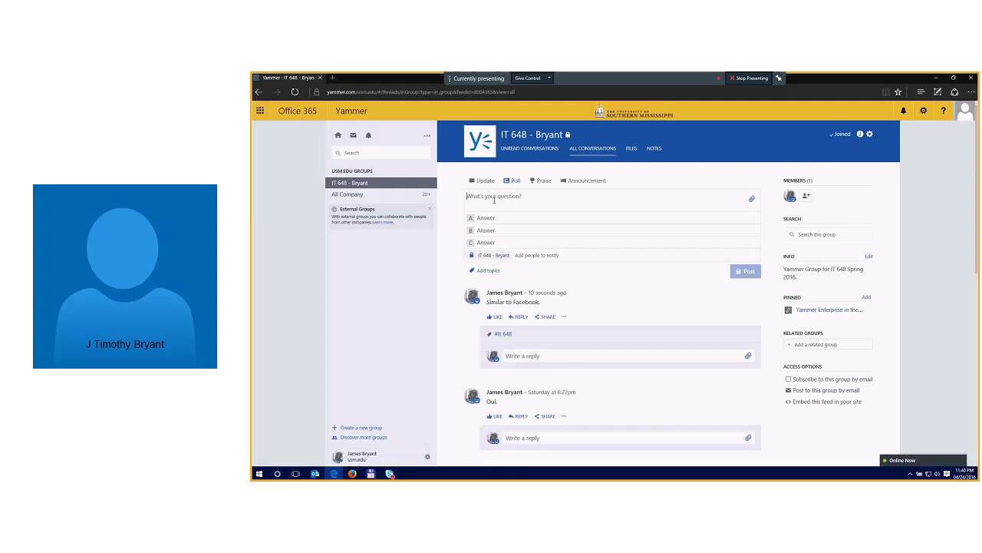
{"action": "type", "text": "Do your"}
{"action": "key", "text": "BackSpace"}
{"action": "type", "text": "like Yamm"}
{"action": "type", "text": "er"}
{"action": "type", "text": "?"}
{"action": "type", "text": "Yes"}
{"action": "left_click", "coordinate": [528, 229]}
{"action": "type", "text": "No"}
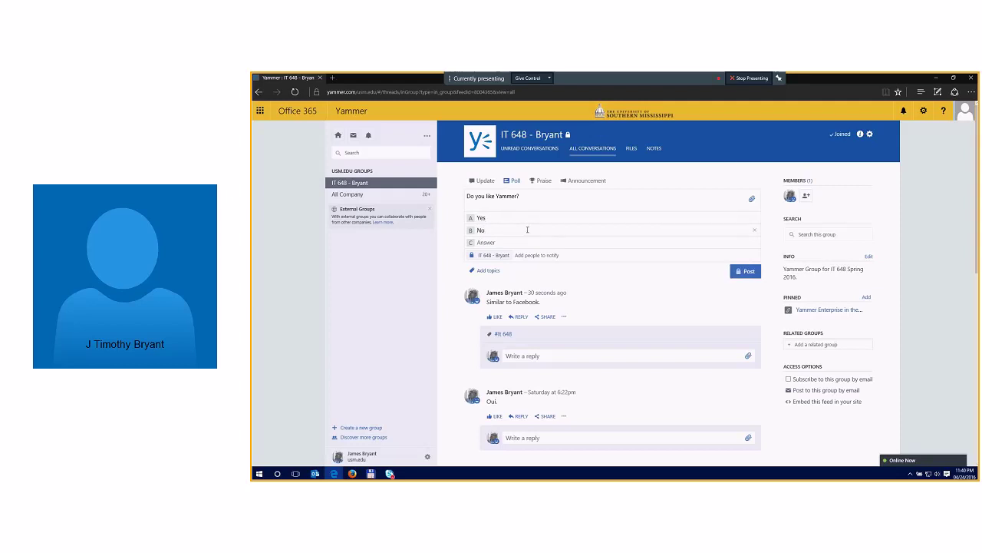
{"action": "left_click", "coordinate": [511, 243]}
{"action": "type", "text": "Maybe"}
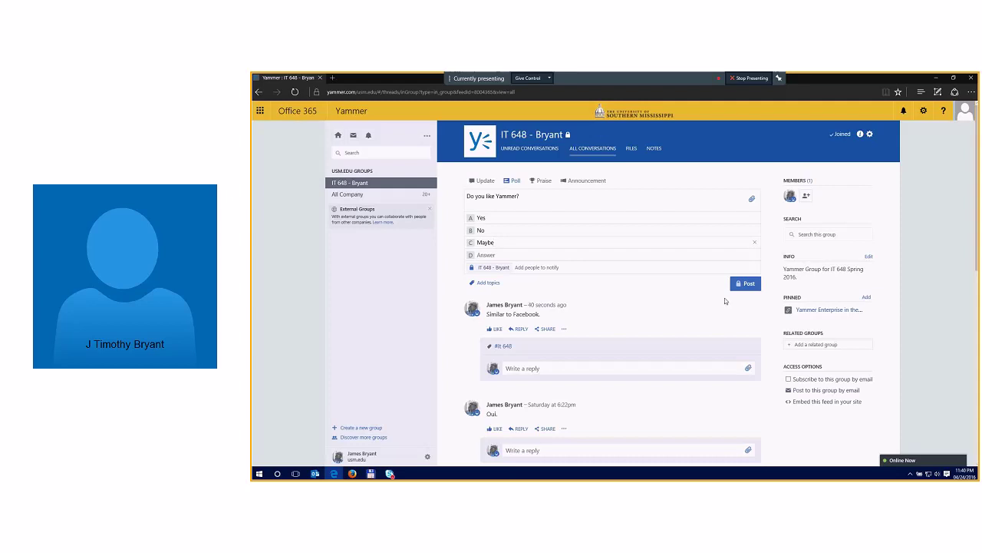
Post the poll and vote Yes, showing Yes at 100%.
{"action": "left_click", "coordinate": [746, 285]}
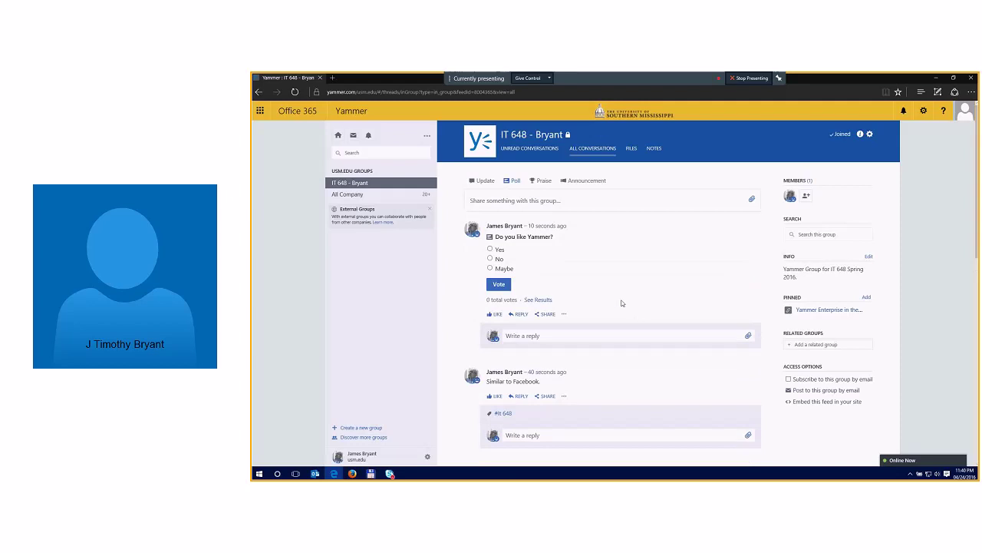
{"action": "left_click", "coordinate": [499, 252]}
{"action": "left_click", "coordinate": [502, 284]}
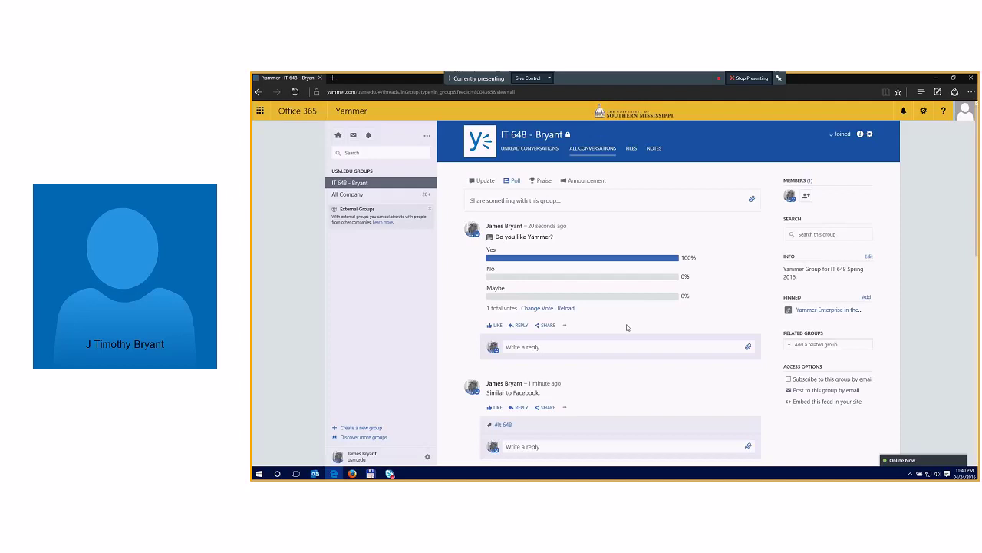
Switch the new-post composer to the Praise form.
{"action": "left_click", "coordinate": [544, 181]}
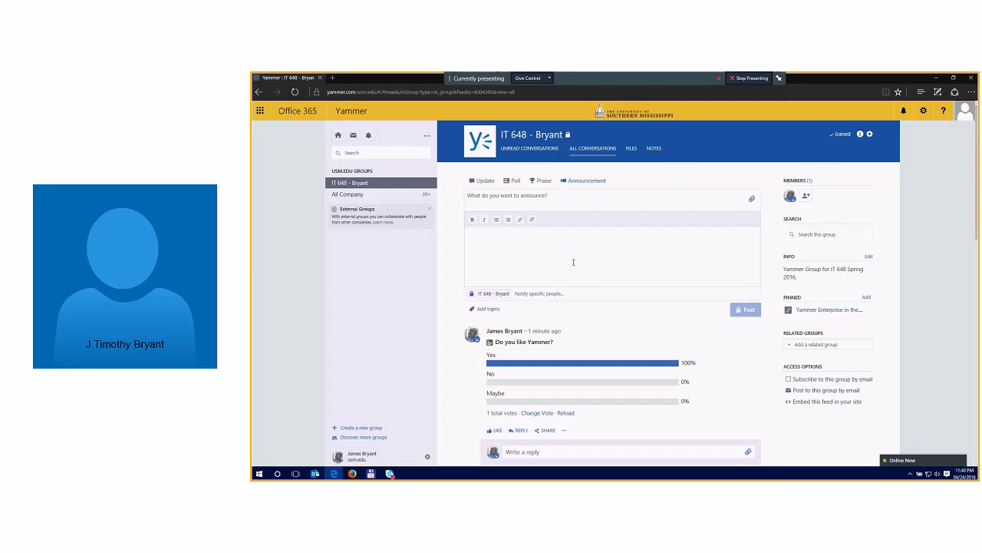
Post the announcement 'This is Yammer.' with the message 'Hope you like it.'.
{"action": "left_click", "coordinate": [565, 198]}
{"action": "type", "text": "THis"}
{"action": "key", "text": "BackSpace"}
{"action": "key", "text": "BackSpace"}
{"action": "key", "text": "BackSpace"}
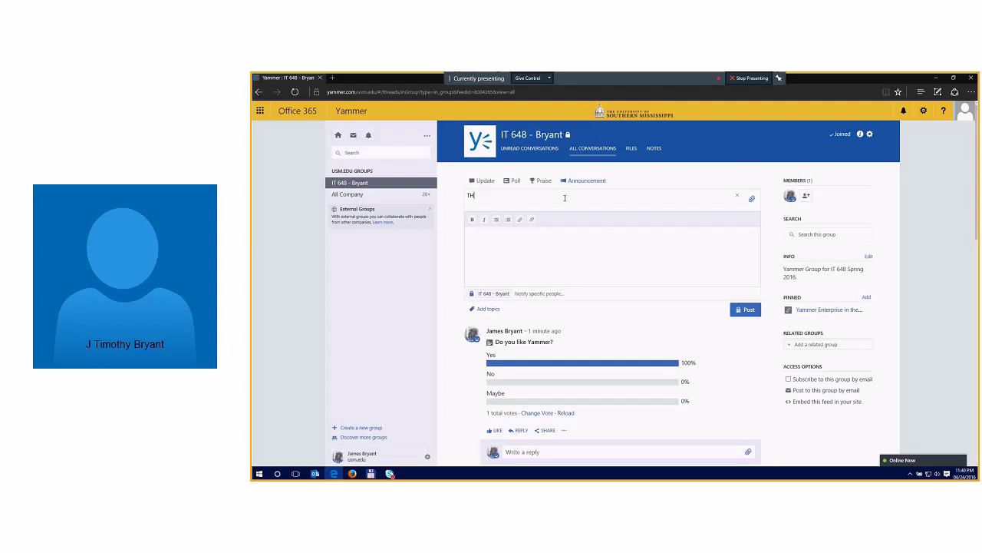
{"action": "type", "text": "his is Yammer."}
{"action": "left_click", "coordinate": [749, 314]}
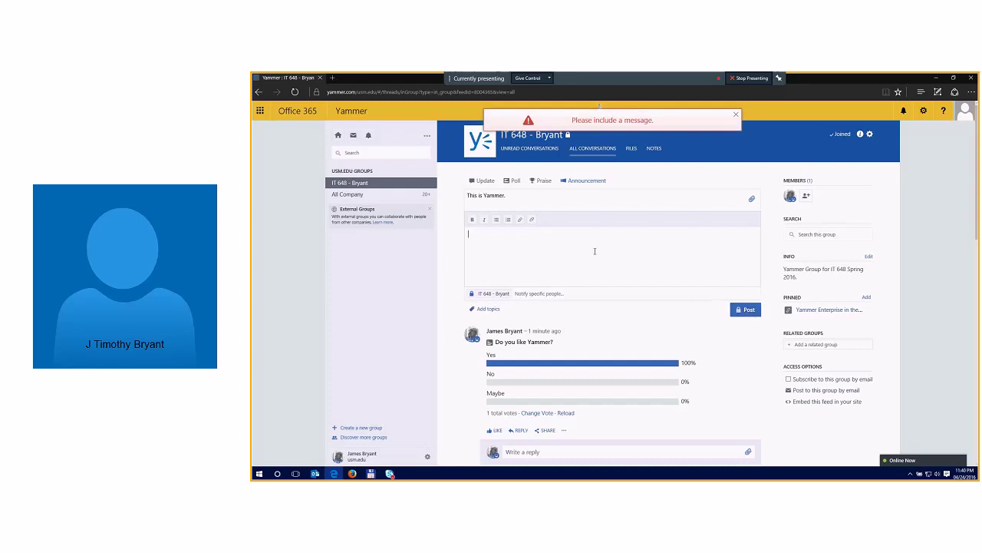
{"action": "type", "text": "Hipe you like "}
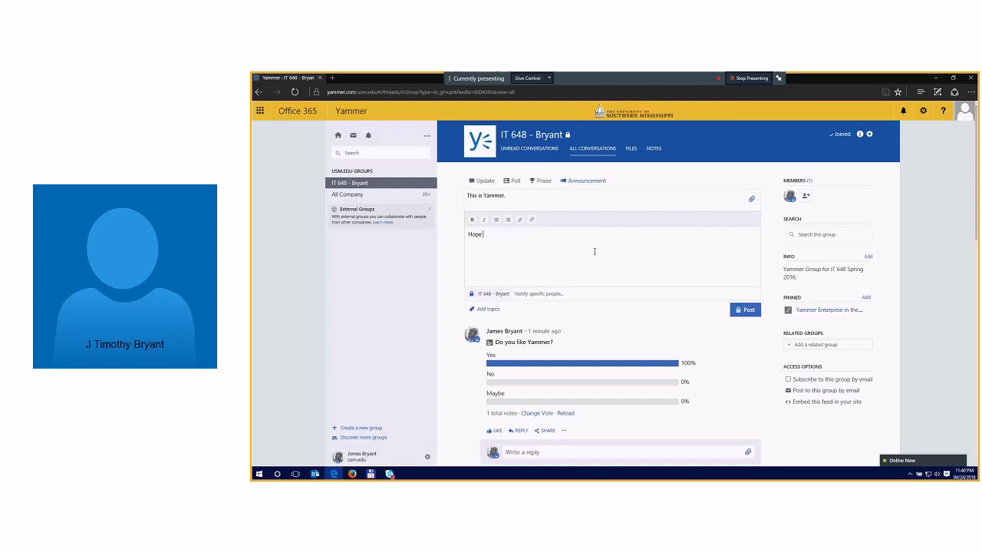
{"action": "type", "text": "it."}
{"action": "left_click", "coordinate": [744, 311]}
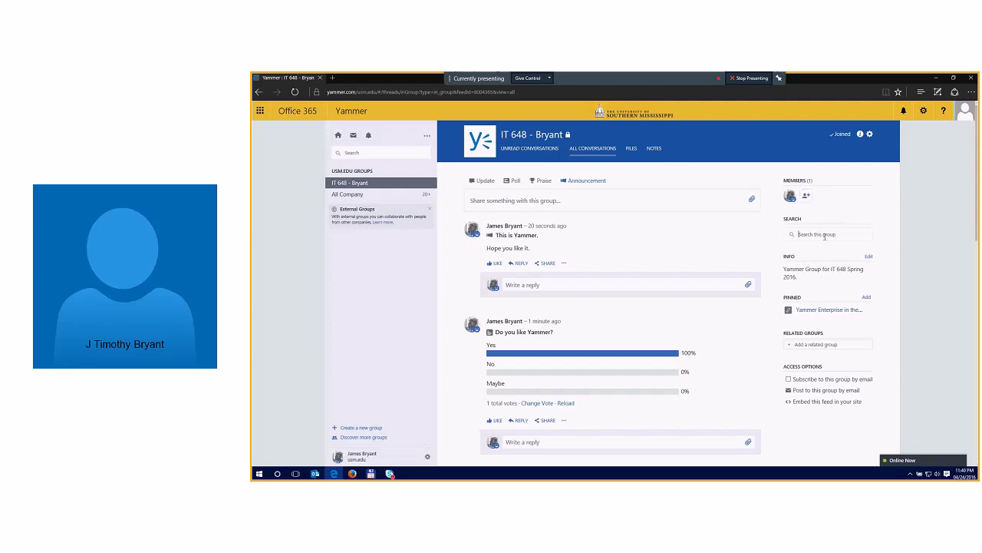
{"action": "left_click", "coordinate": [826, 234]}
{"action": "left_click", "coordinate": [849, 343]}
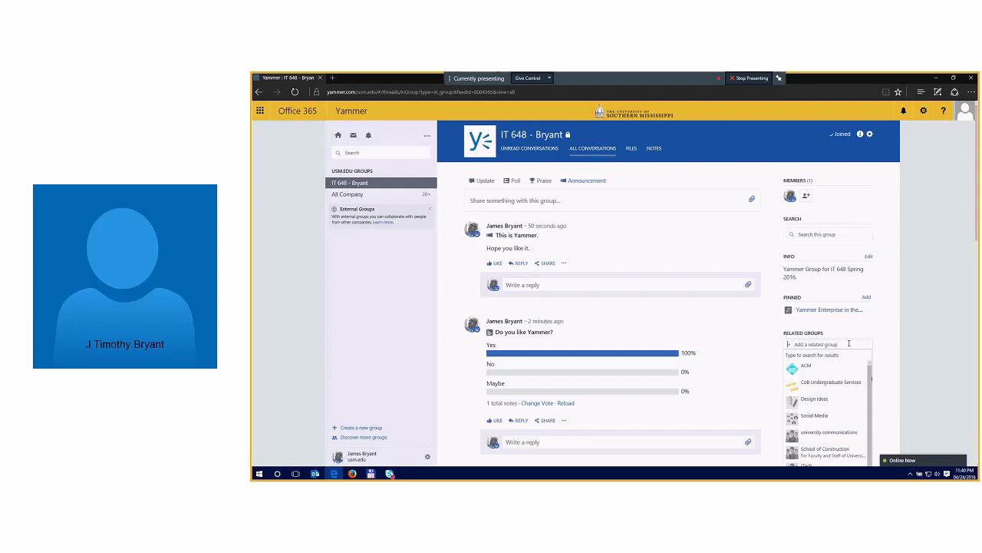
{"action": "scroll", "coordinate": [826, 399], "scroll_direction": "down", "scroll_amount": 5}
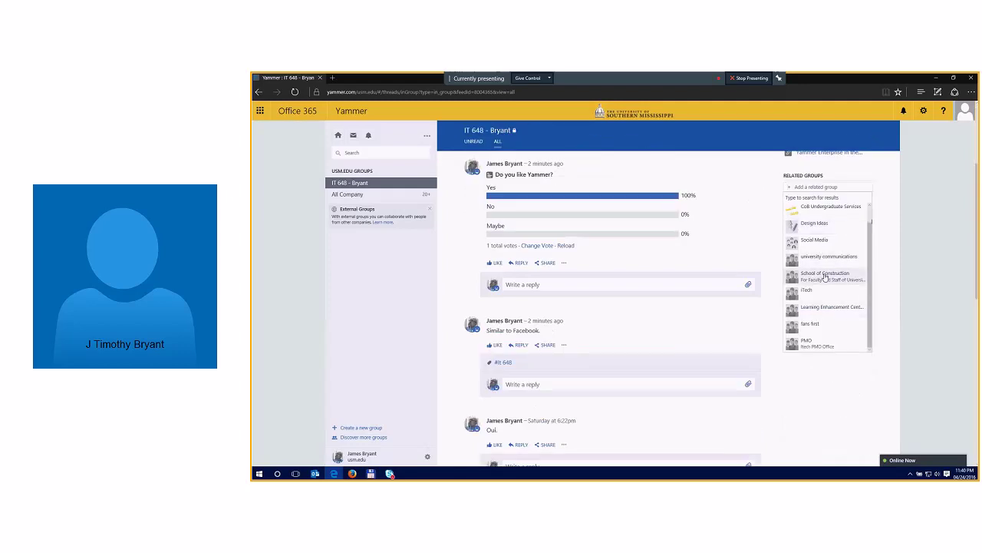
{"action": "left_click", "coordinate": [781, 235]}
{"action": "scroll", "coordinate": [781, 236], "scroll_direction": "up", "scroll_amount": 5}
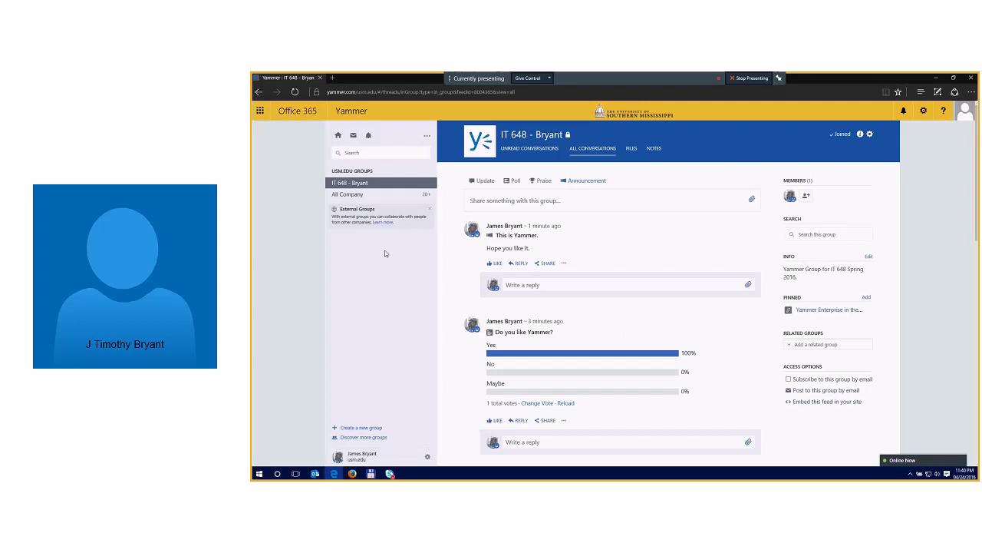
Show All Company's unread conversations, then open the Joined topic page.
{"action": "left_click", "coordinate": [362, 194]}
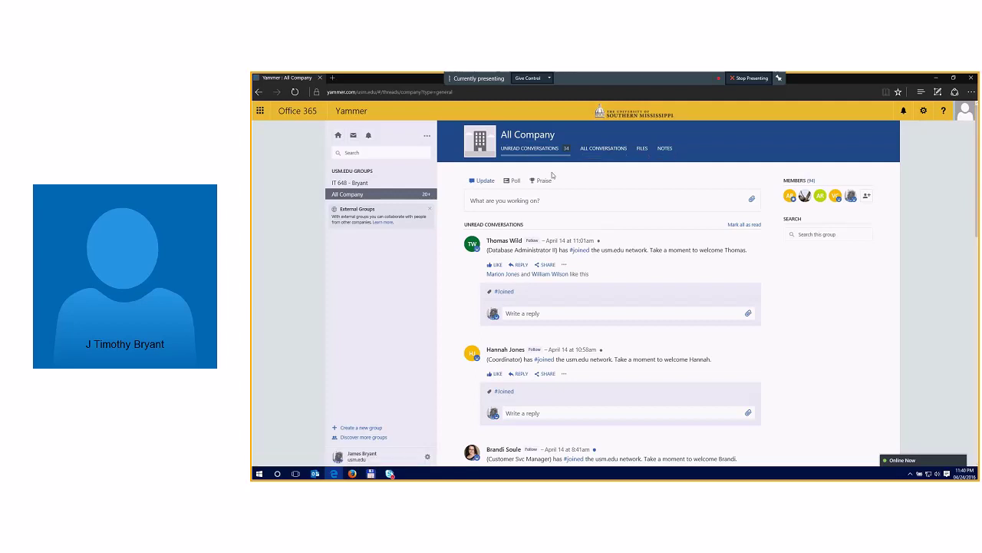
{"action": "left_click", "coordinate": [536, 148]}
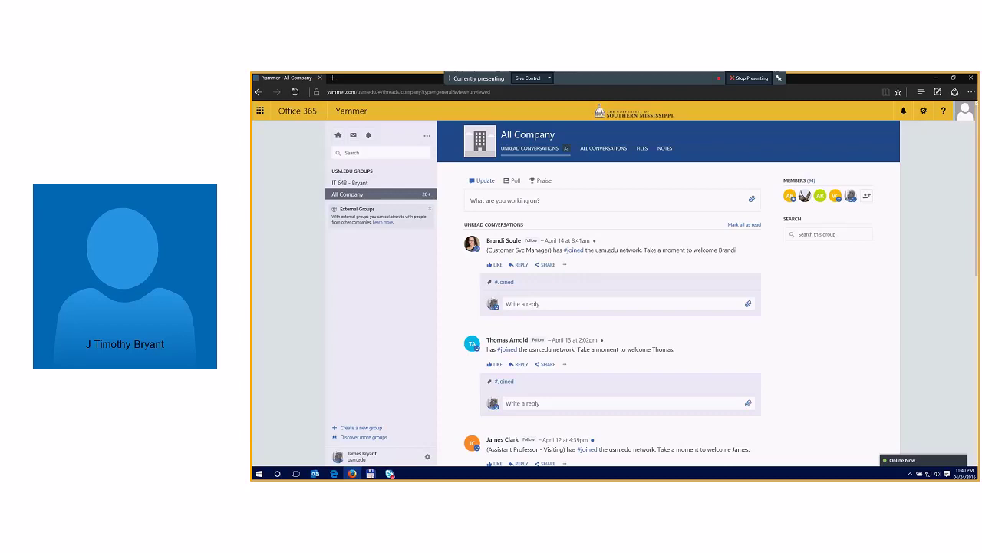
{"action": "left_click", "coordinate": [573, 251]}
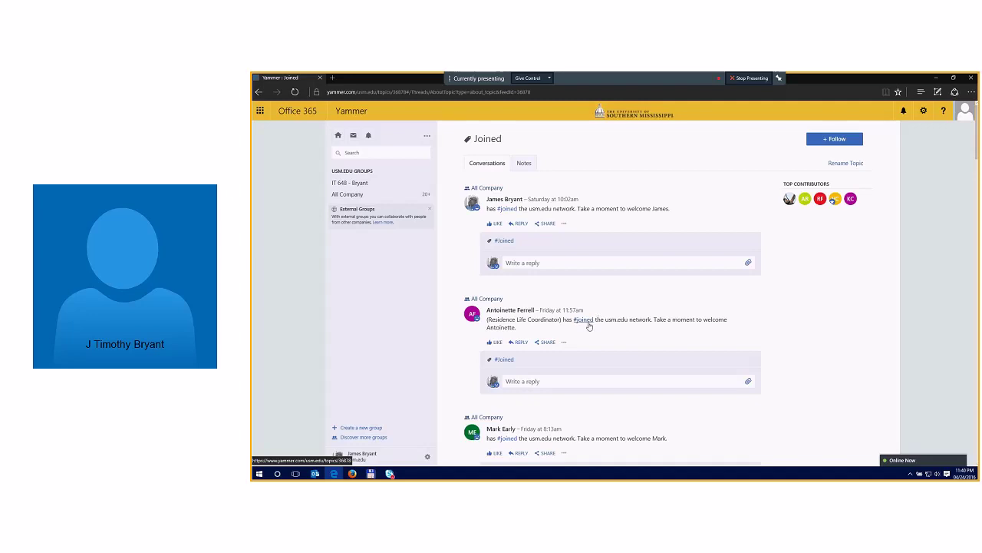
{"action": "left_click", "coordinate": [364, 194]}
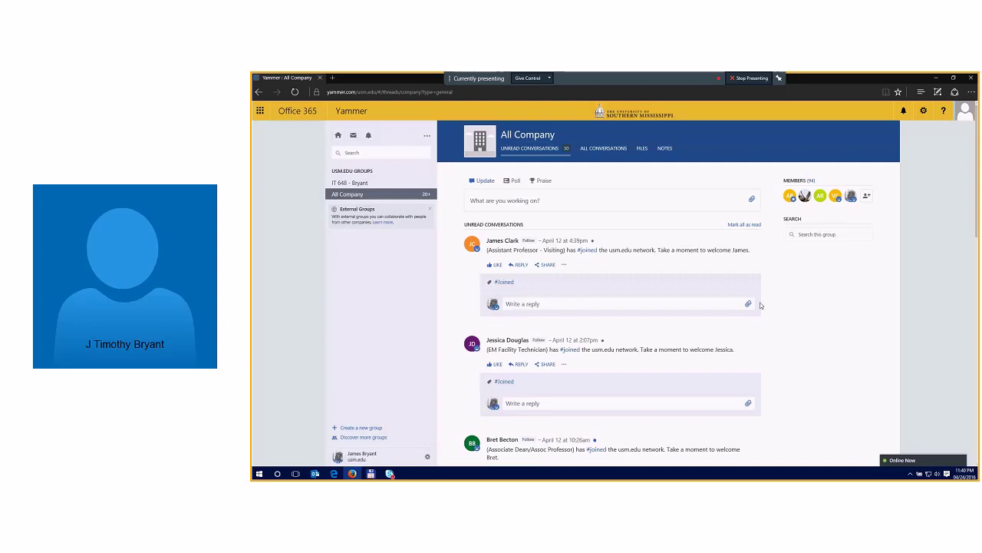
{"action": "left_click", "coordinate": [371, 182]}
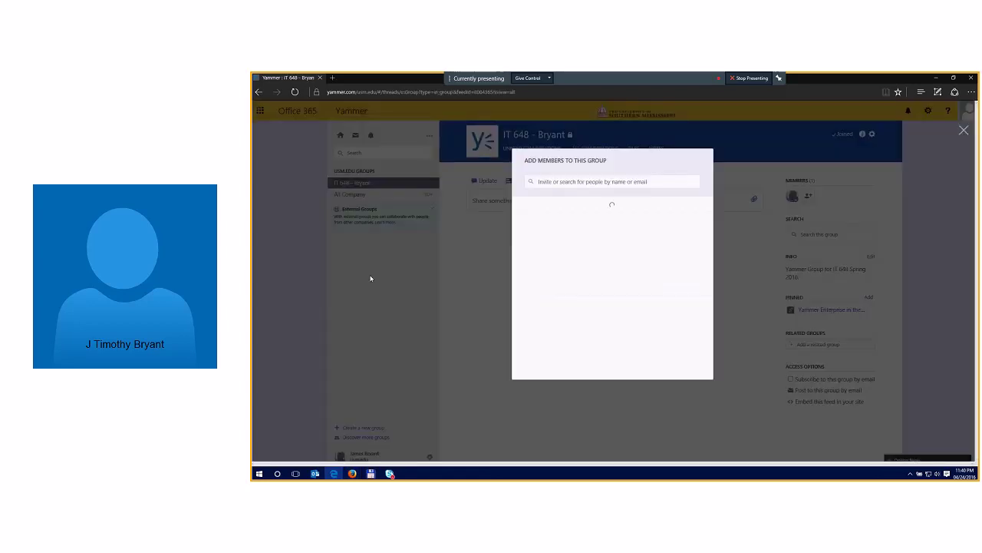
{"action": "left_click", "coordinate": [743, 315]}
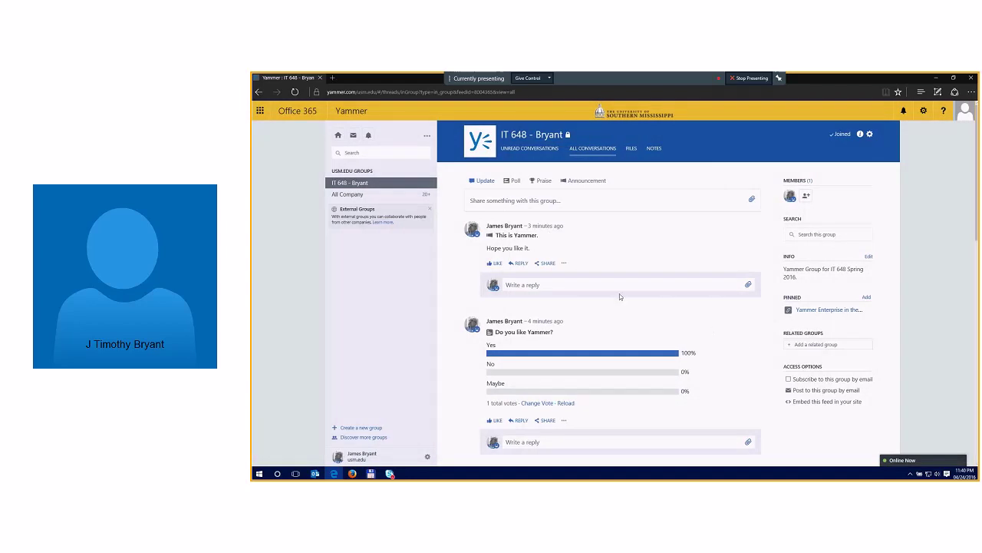
{"action": "left_click", "coordinate": [387, 195]}
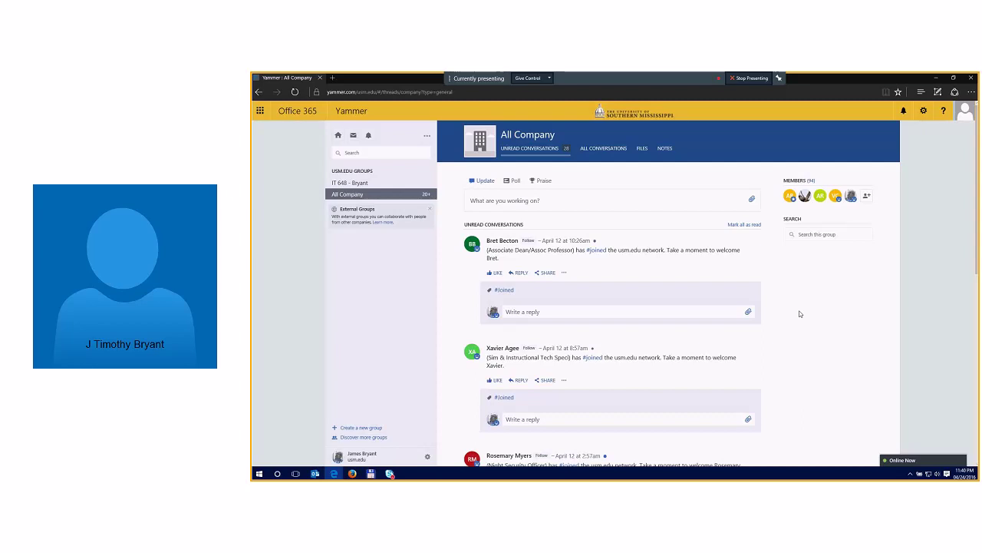
{"action": "scroll", "coordinate": [800, 313], "scroll_direction": "down", "scroll_amount": 3}
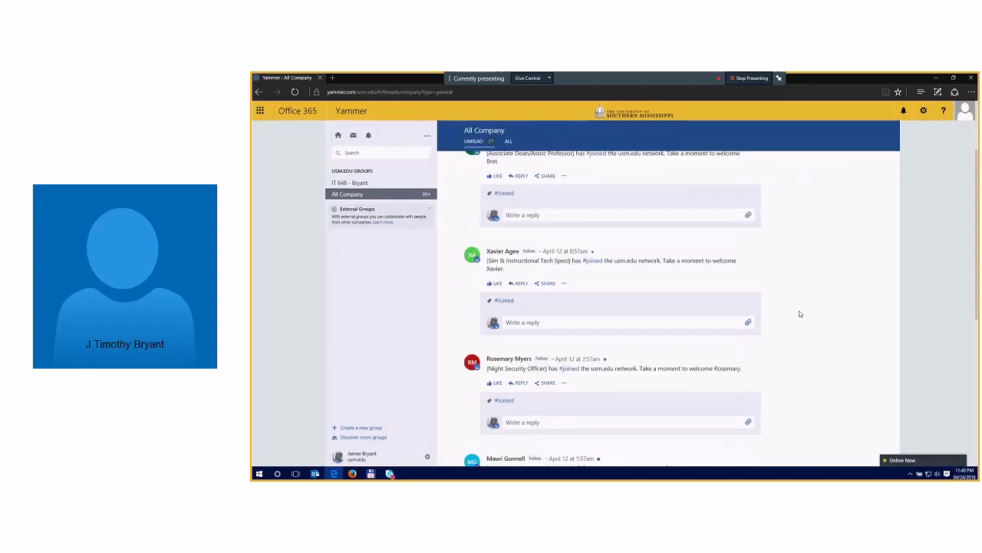
{"action": "scroll", "coordinate": [800, 313], "scroll_direction": "up", "scroll_amount": 3}
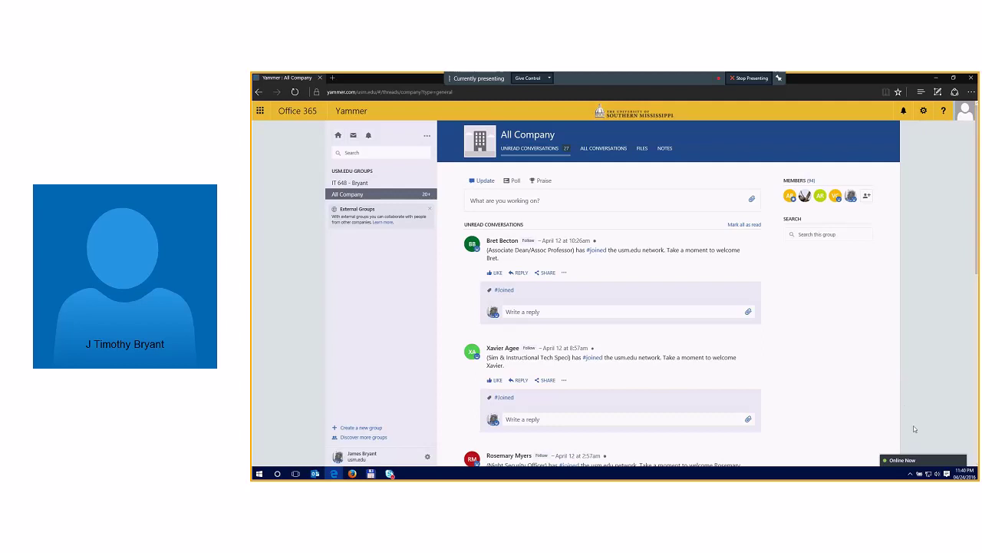
Expand the Online Now list and view several online colleagues' profile cards.
{"action": "left_click", "coordinate": [928, 461]}
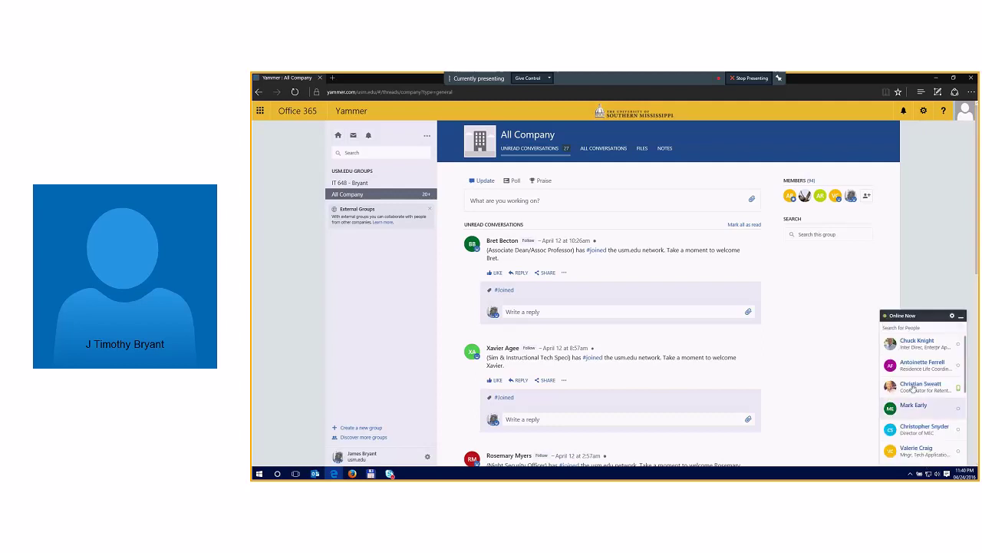
{"action": "mouse_move", "coordinate": [926, 387]}
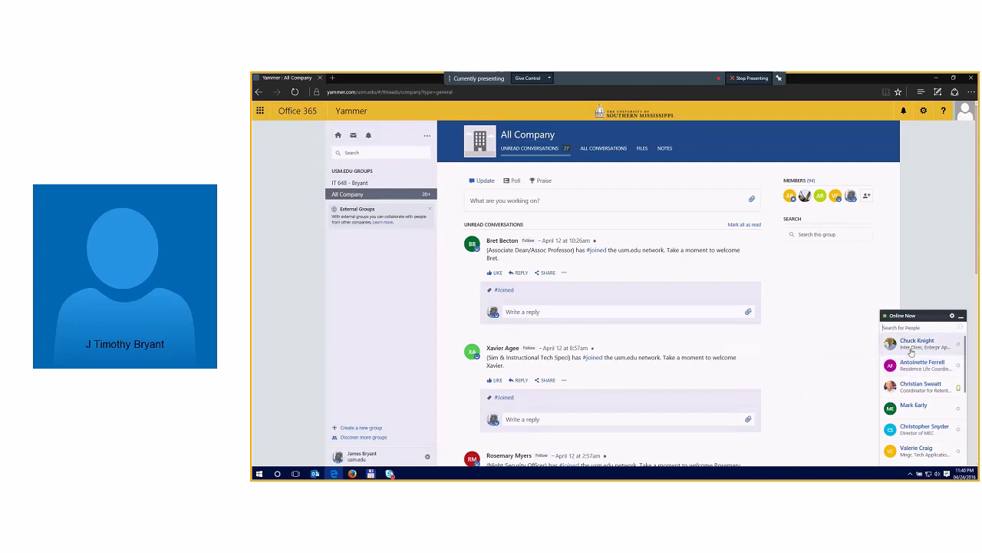
{"action": "mouse_move", "coordinate": [911, 350]}
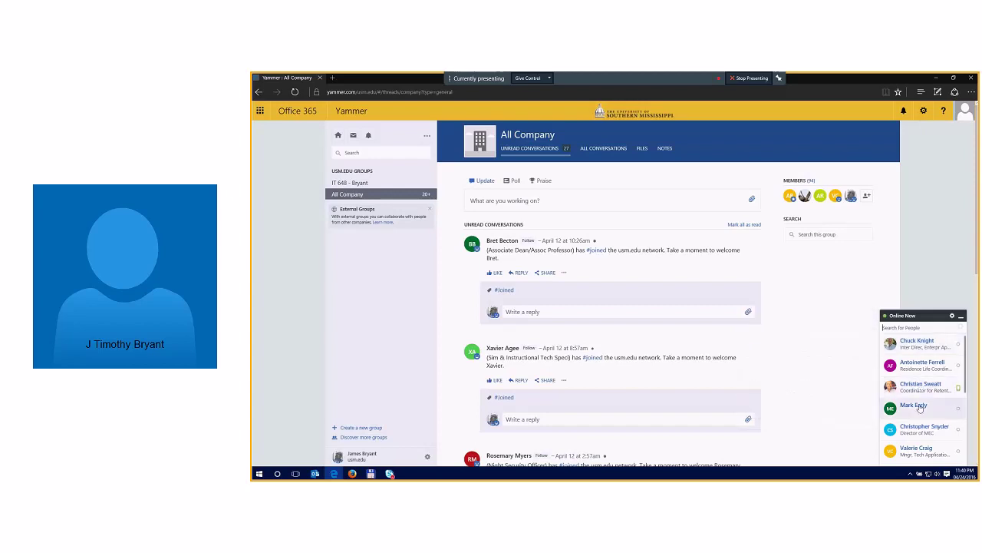
{"action": "mouse_move", "coordinate": [920, 409]}
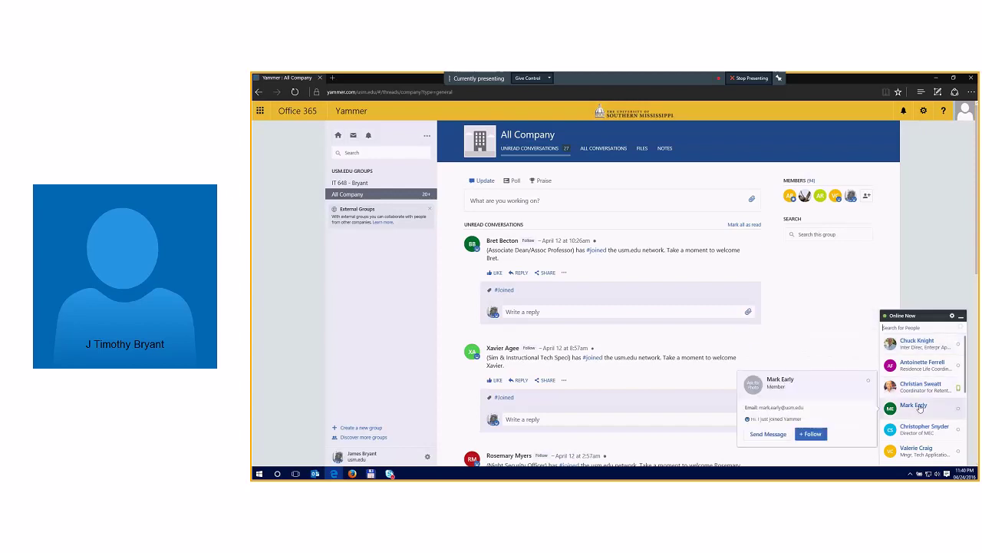
{"action": "mouse_move", "coordinate": [921, 431]}
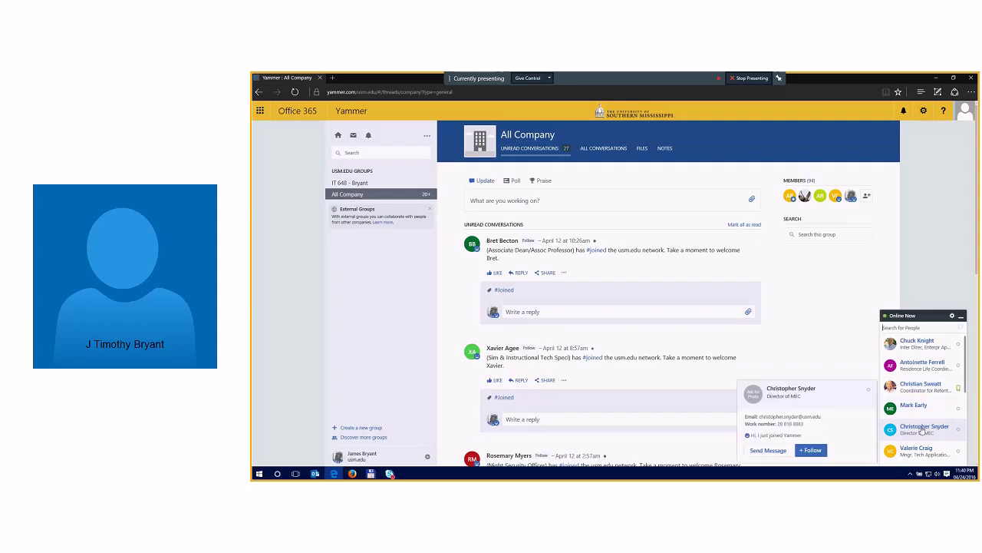
Check the Online Now settings, view a colleague's profile, then collapse the panel.
{"action": "left_click", "coordinate": [952, 316]}
{"action": "left_click", "coordinate": [923, 316]}
{"action": "left_click", "coordinate": [925, 460]}
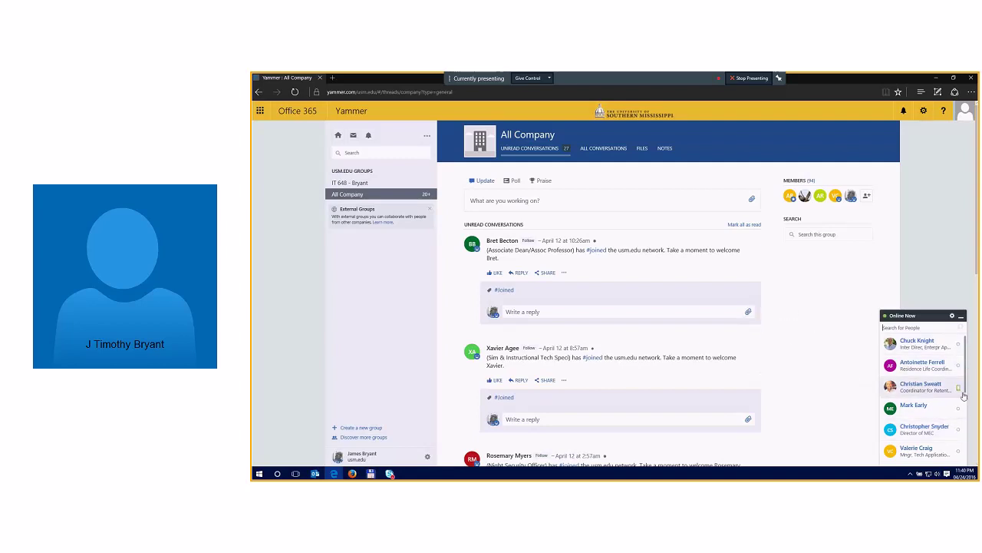
{"action": "mouse_move", "coordinate": [961, 394]}
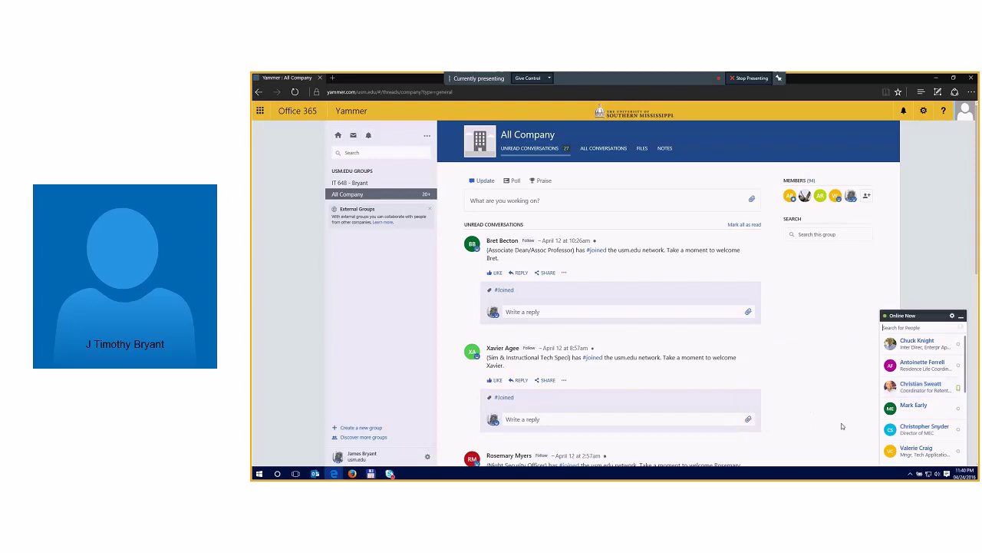
{"action": "mouse_move", "coordinate": [894, 387]}
{"action": "left_click", "coordinate": [961, 315]}
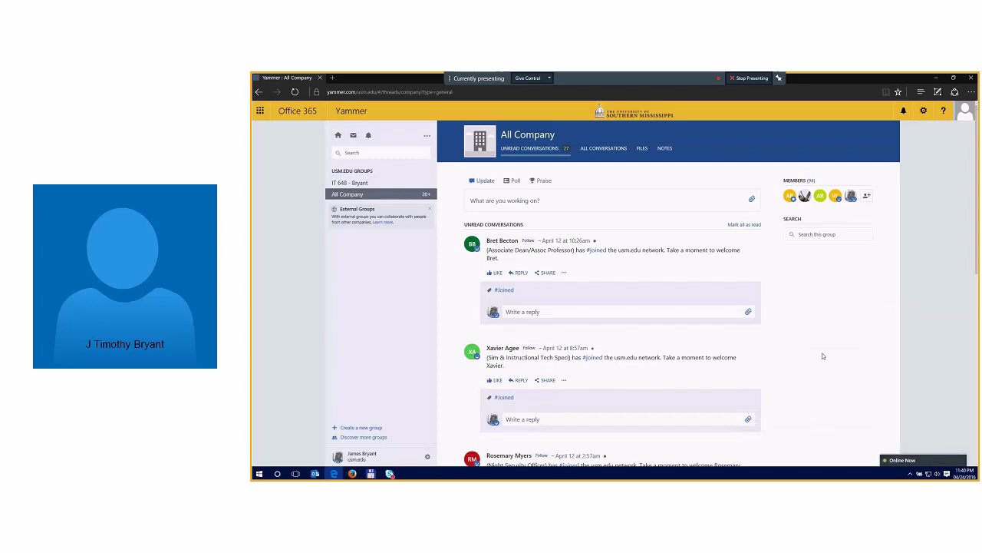